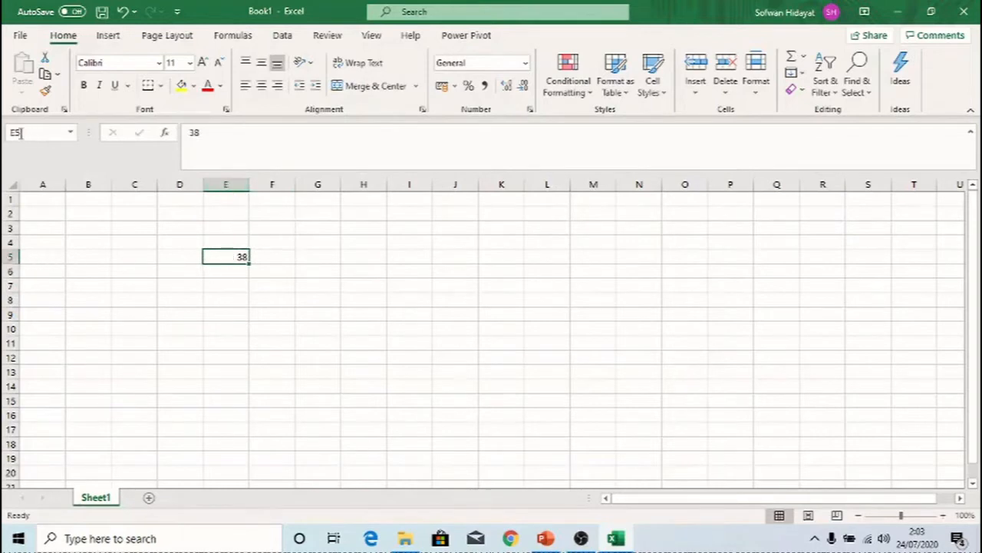
# Step: Enter the value 68 in cell F5, beside the existing number in E5
pyautogui.click(279, 256)
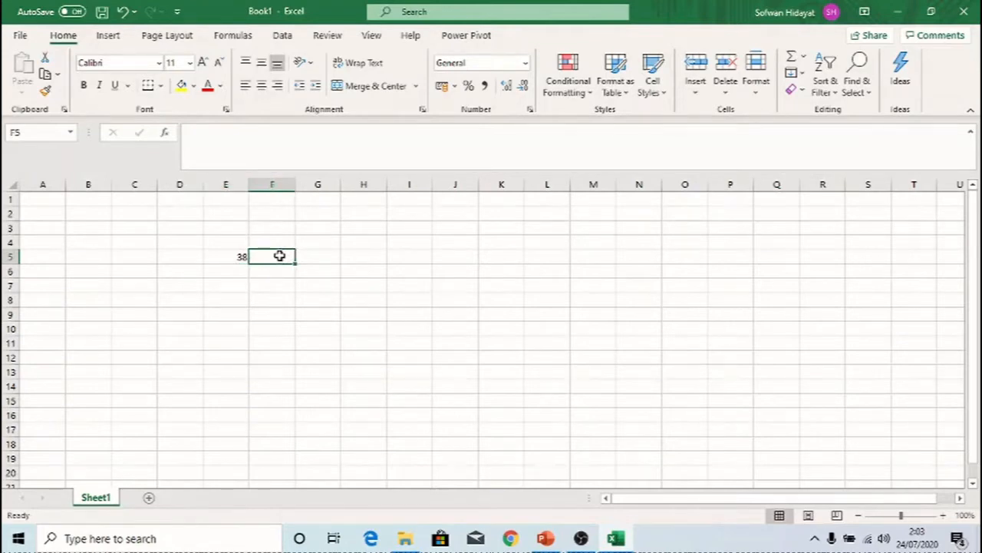
pyautogui.write('68')
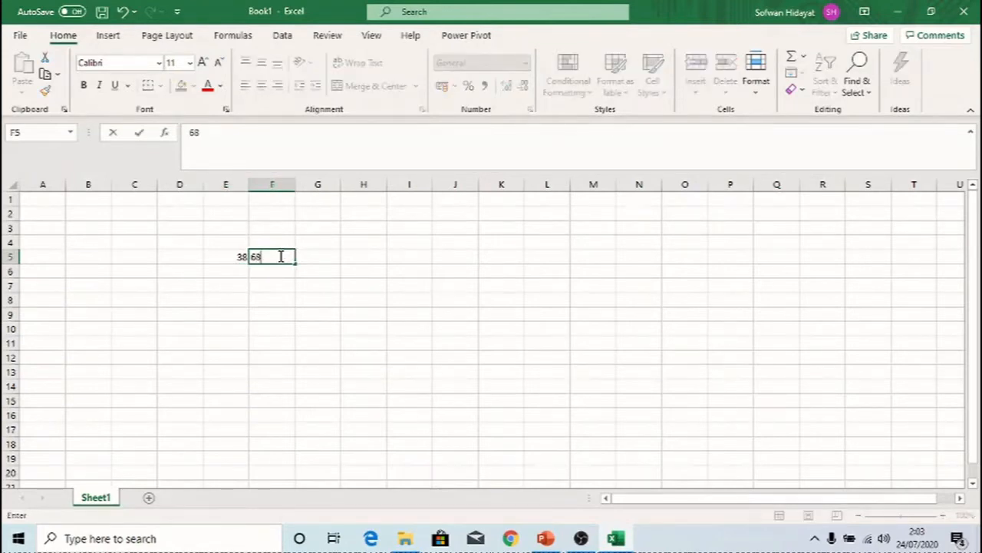
pyautogui.click(323, 258)
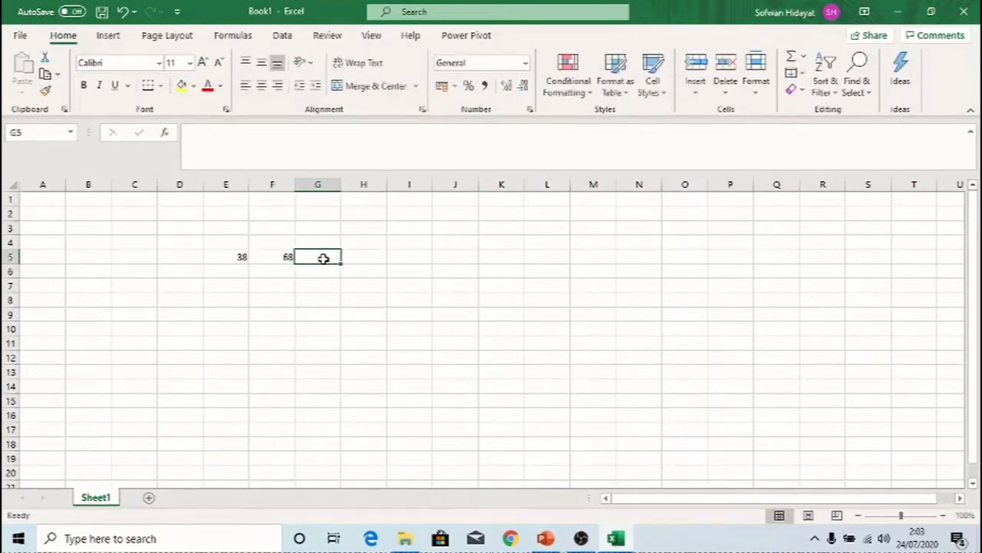
# Step: Enter the headings Penjumlahan in G4 and Pengurangan in H4
pyautogui.click(334, 240)
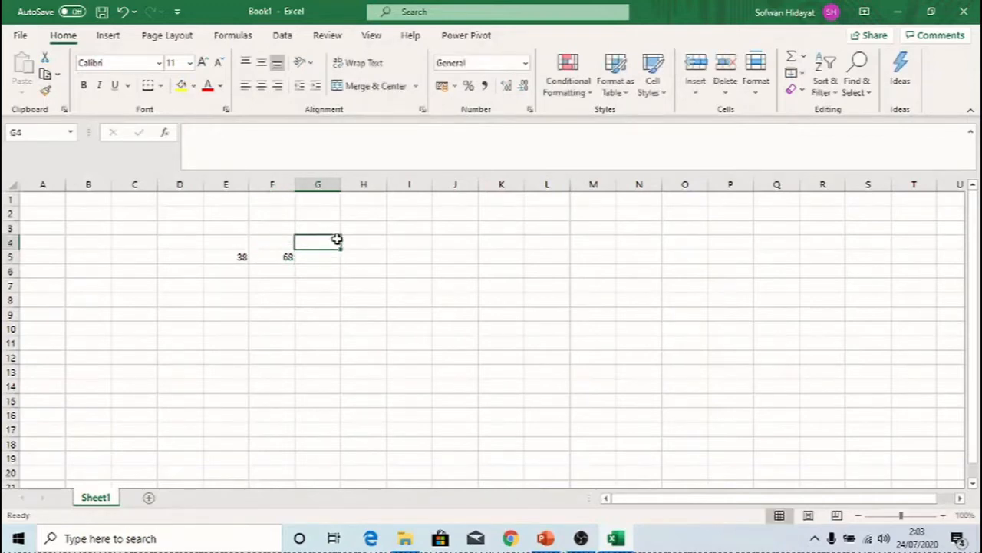
pyautogui.write('Penja')
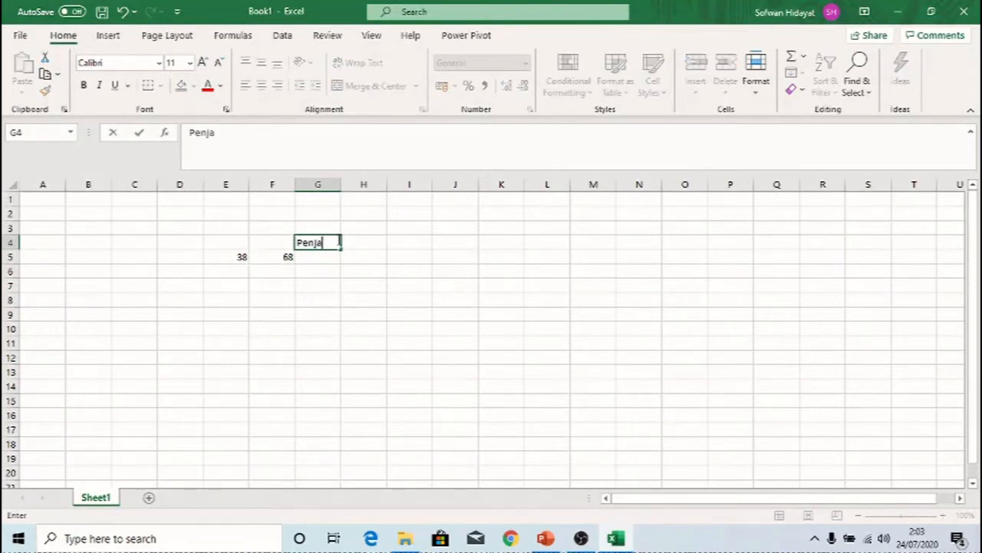
pyautogui.press('BackSpace')
pyautogui.write('umlahan')
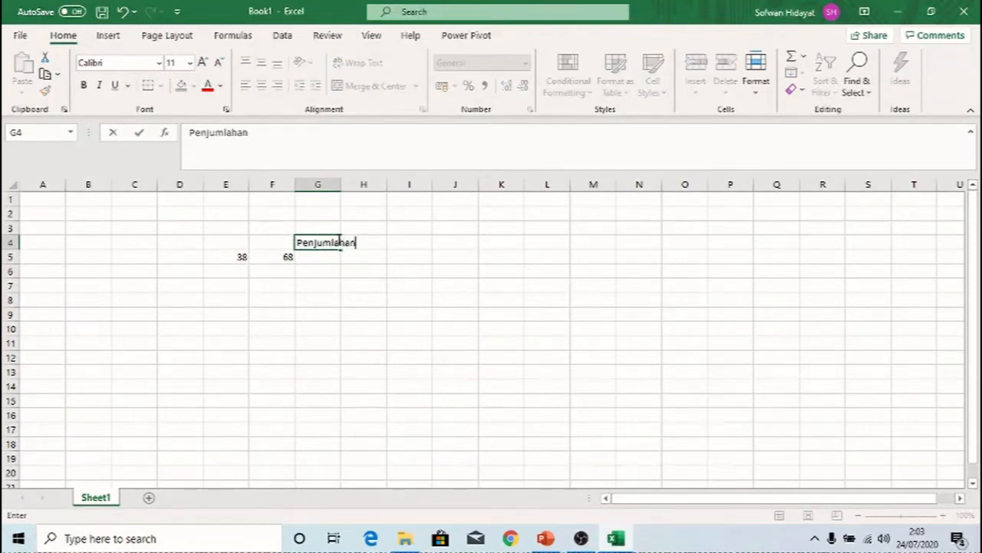
pyautogui.press('Tab')
pyautogui.write('Pengurahan')
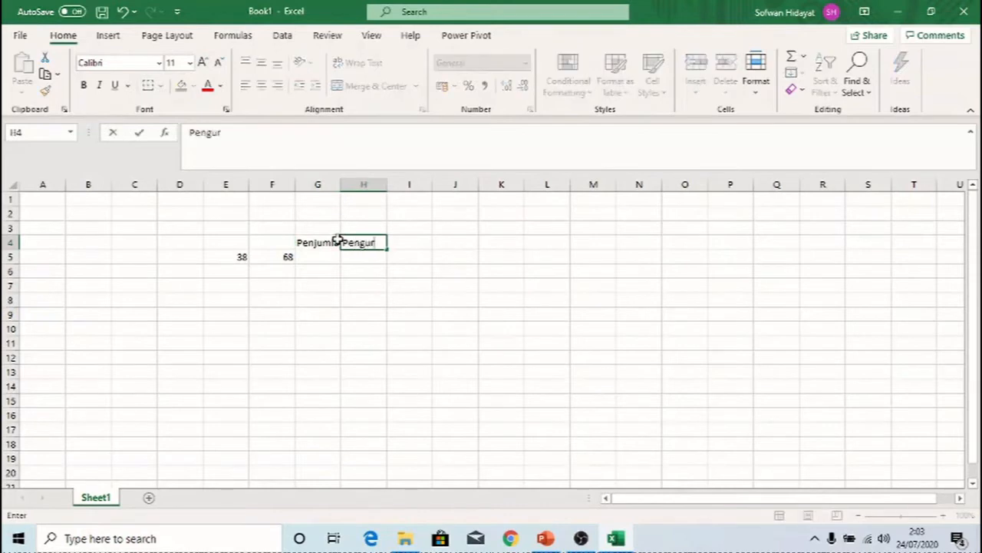
pyautogui.press('BackSpace')
pyautogui.press('BackSpace')
pyautogui.press('BackSpace')
pyautogui.write('ngan')
pyautogui.press('Tab')
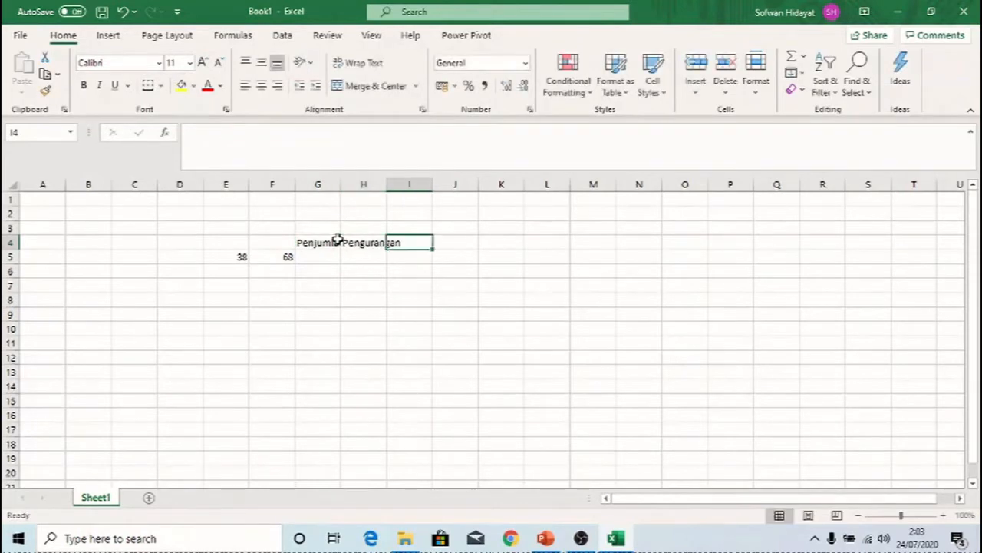
# Step: Continue the heading row with Perkalian in I4, akar in J4, pangkat in K4 and LOGIKA in L4
pyautogui.write('Perkalian')
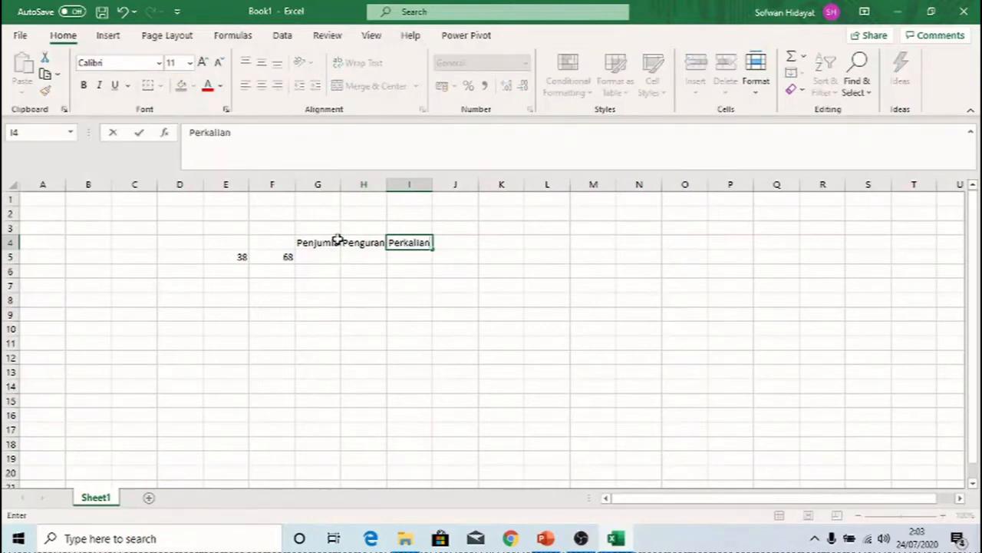
pyautogui.press('Tab')
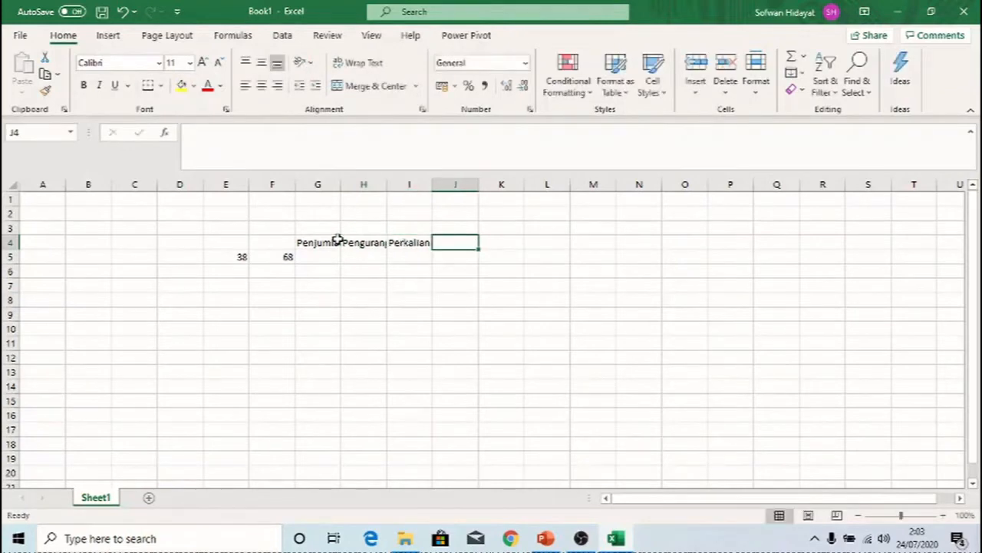
pyautogui.write('akar')
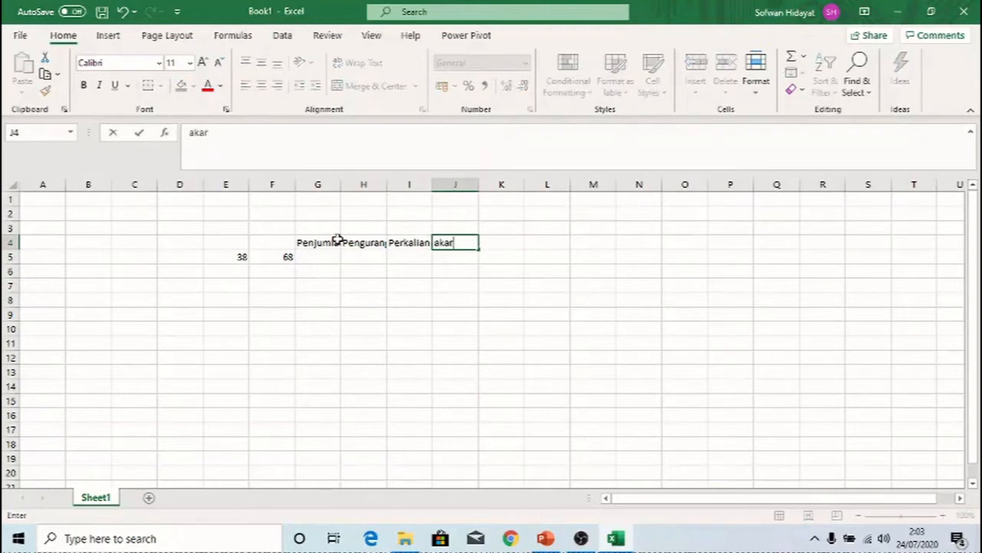
pyautogui.press('Tab')
pyautogui.write('pangkat')
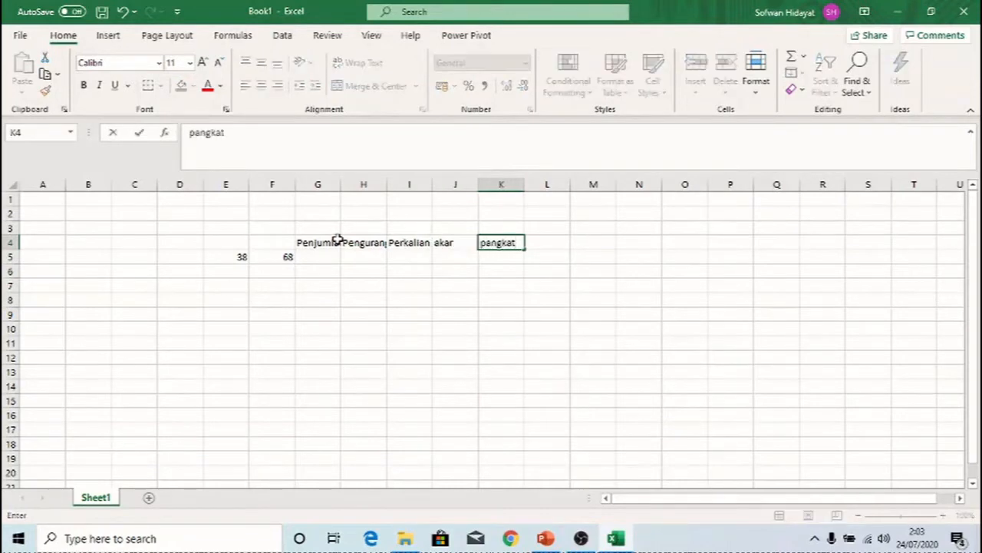
pyautogui.press('Tab')
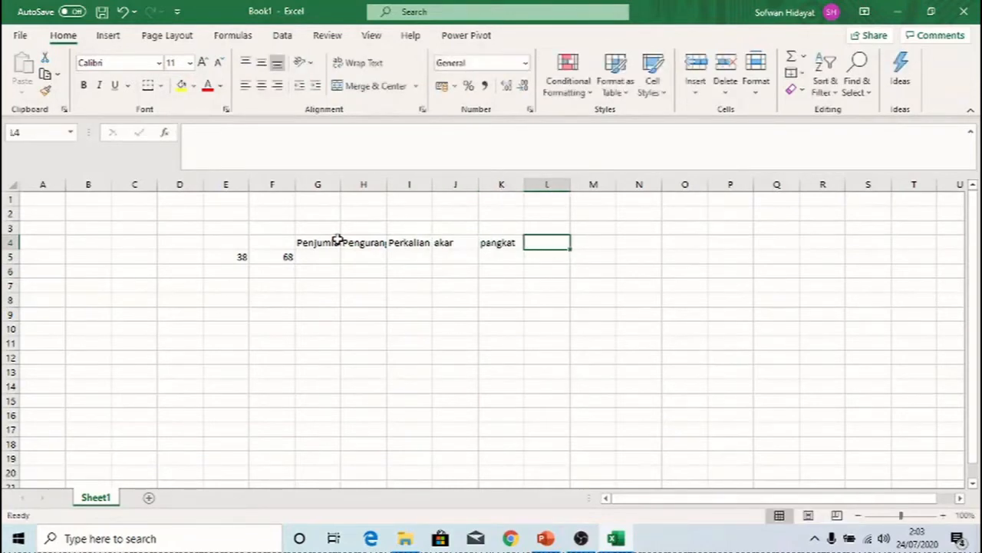
pyautogui.write('LOGIKA')
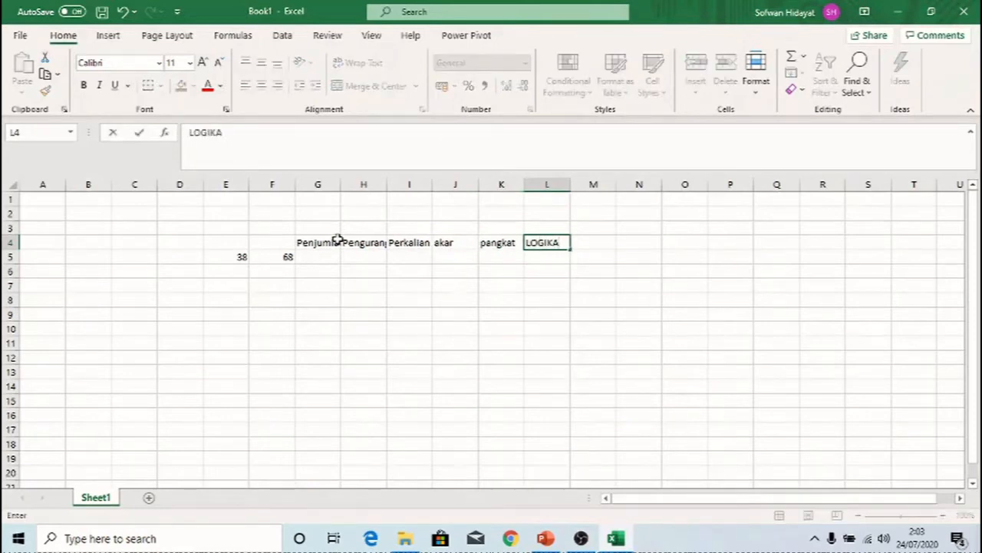
# Step: Autofit the widths of columns G, H and I to their headings
pyautogui.click(336, 185)
pyautogui.doubleClick(340, 185)
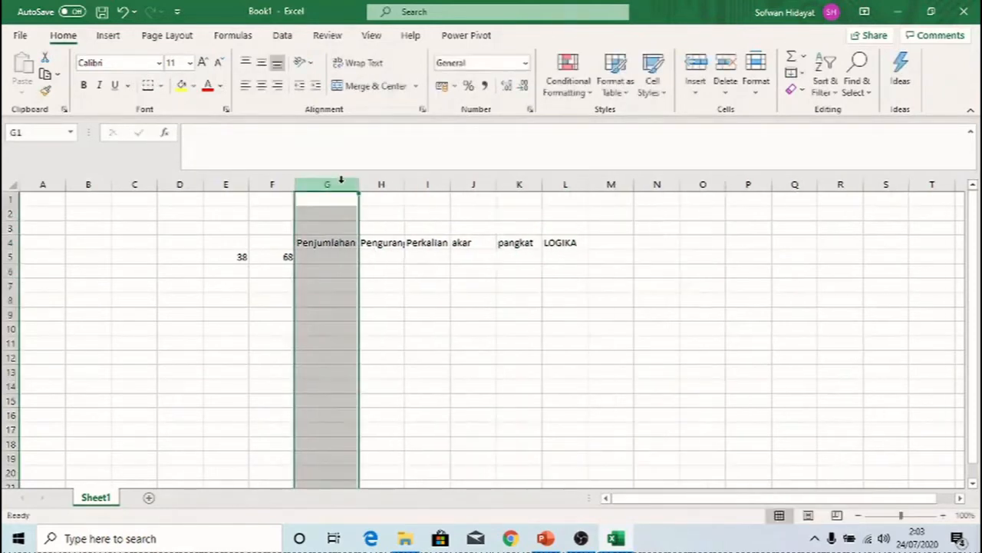
pyautogui.doubleClick(405, 184)
pyautogui.doubleClick(468, 184)
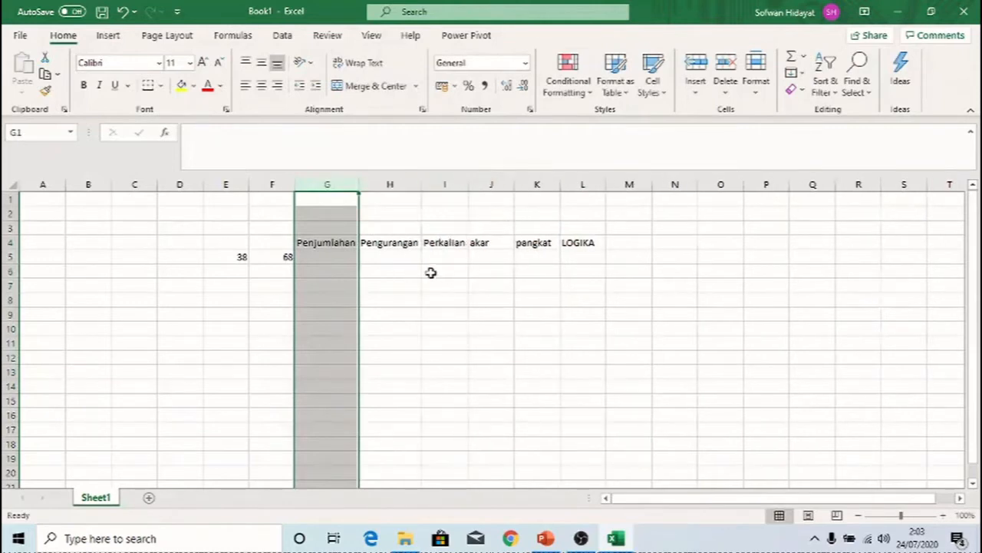
# Step: Enter the addition formula =(E5+F5) in G5 under Penjumlahan and check it against its source cells
pyautogui.click(333, 261)
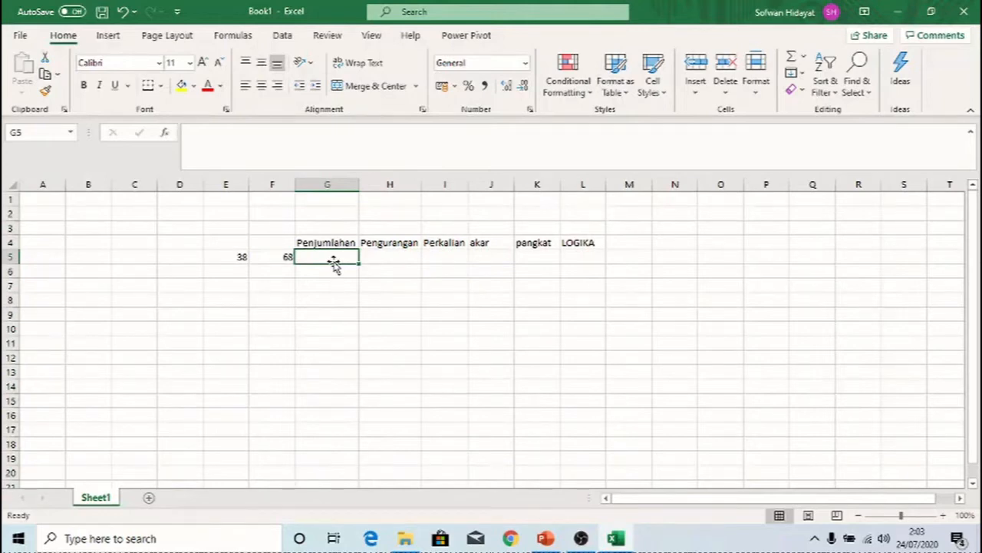
pyautogui.doubleClick(334, 262)
pyautogui.write('=')
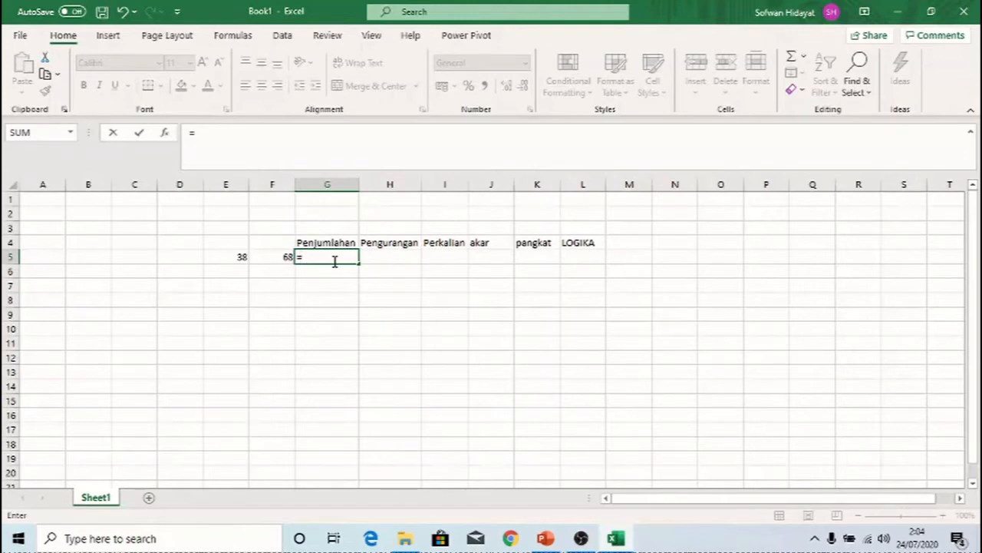
pyautogui.write('(')
pyautogui.click(226, 259)
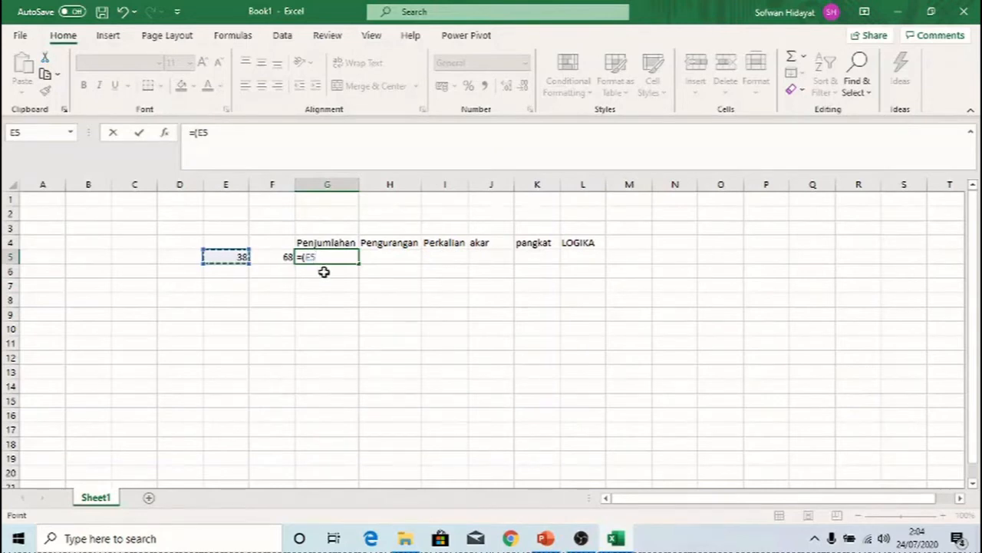
pyautogui.write('+')
pyautogui.click(272, 256)
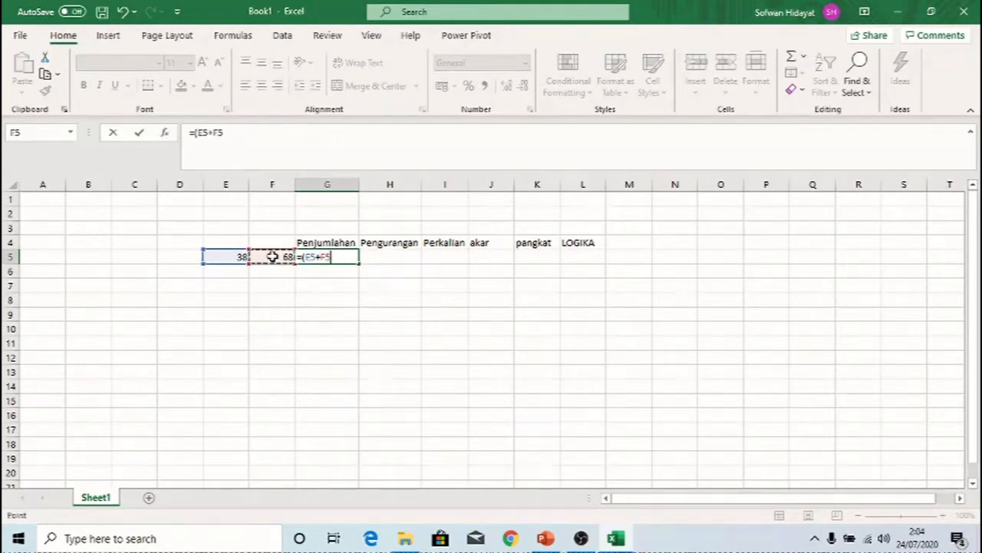
pyautogui.write(')')
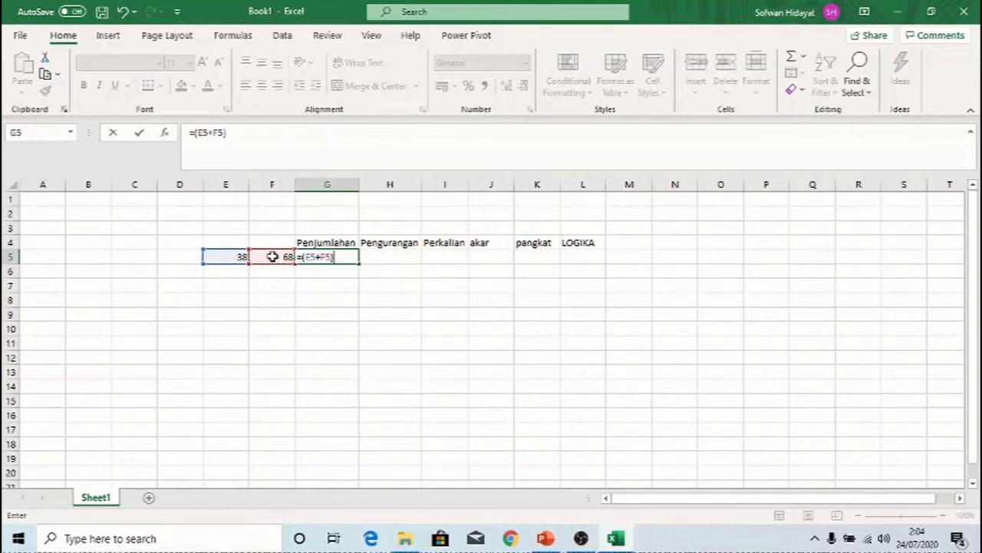
pyautogui.press('Return')
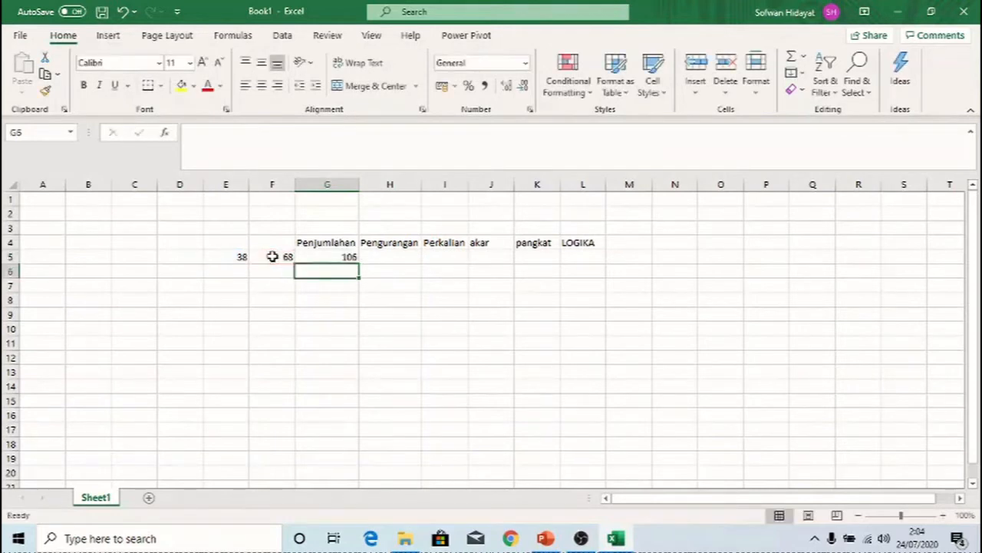
pyautogui.click(317, 258)
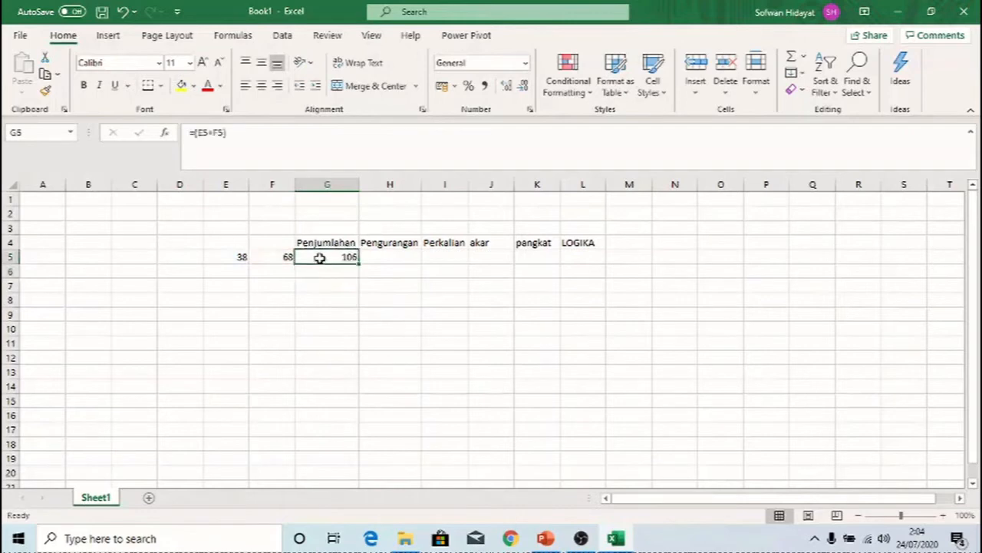
pyautogui.click(241, 259)
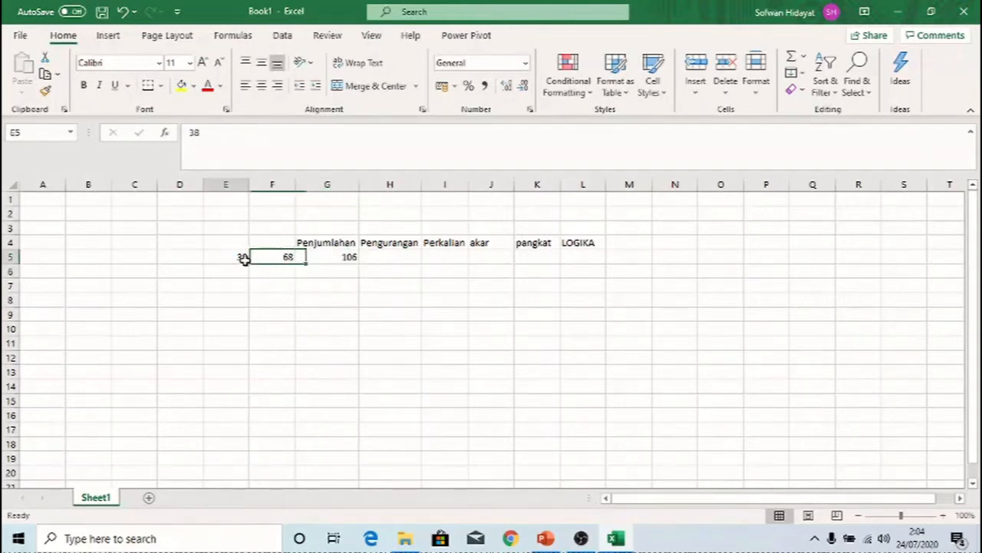
pyautogui.click(272, 272)
pyautogui.click(276, 256)
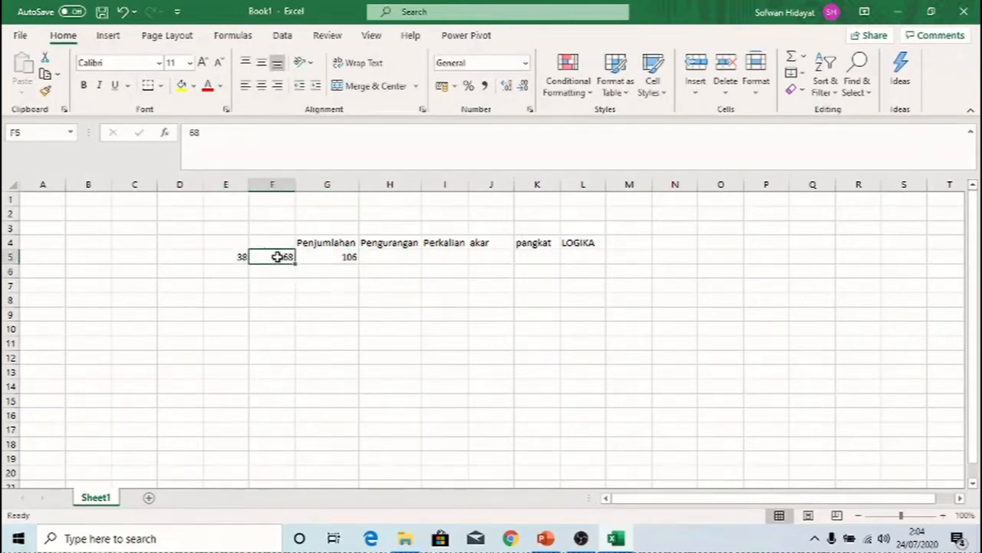
# Step: Enter the subtraction formula =(E5-F5) in H5 under Pengurangan
pyautogui.click(387, 257)
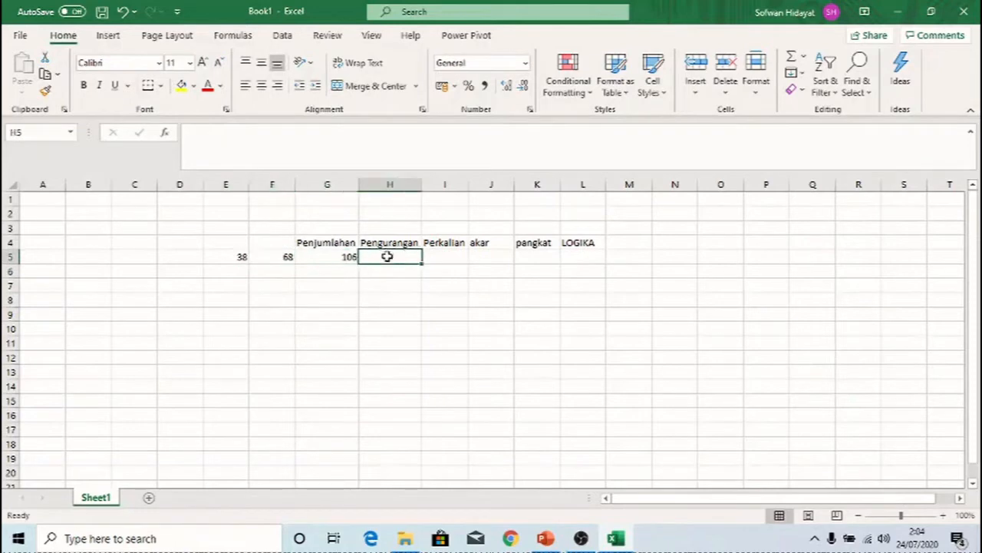
pyautogui.write('=')
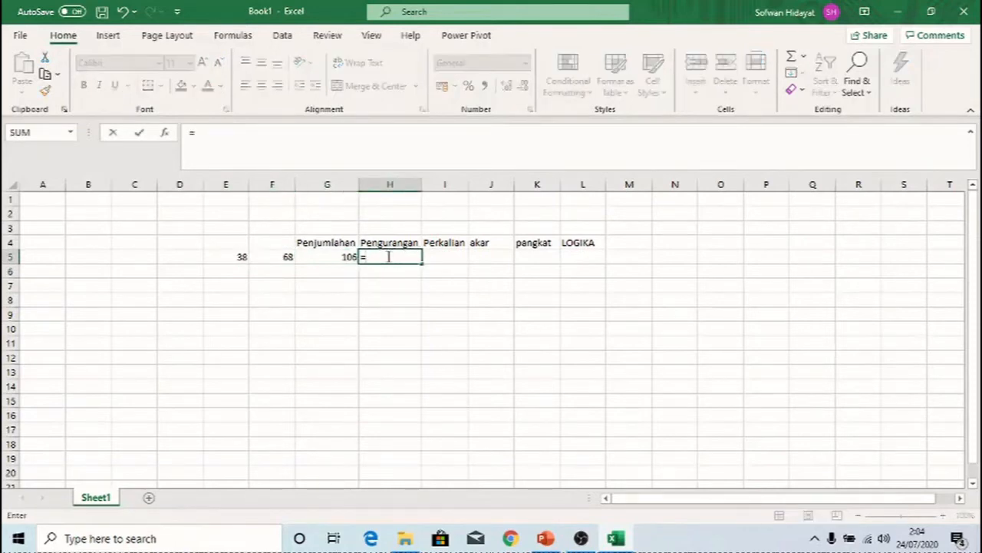
pyautogui.write('(')
pyautogui.click(232, 256)
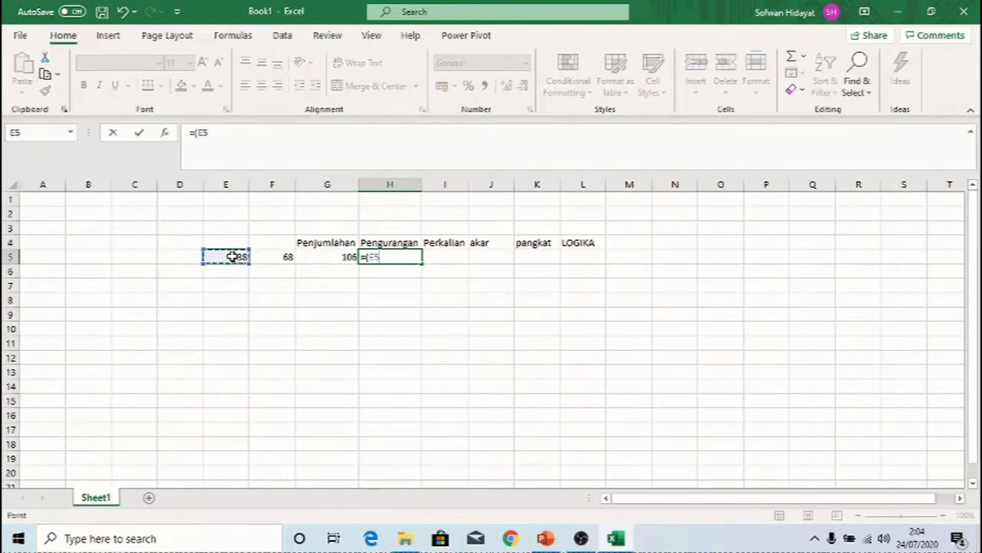
pyautogui.write('-')
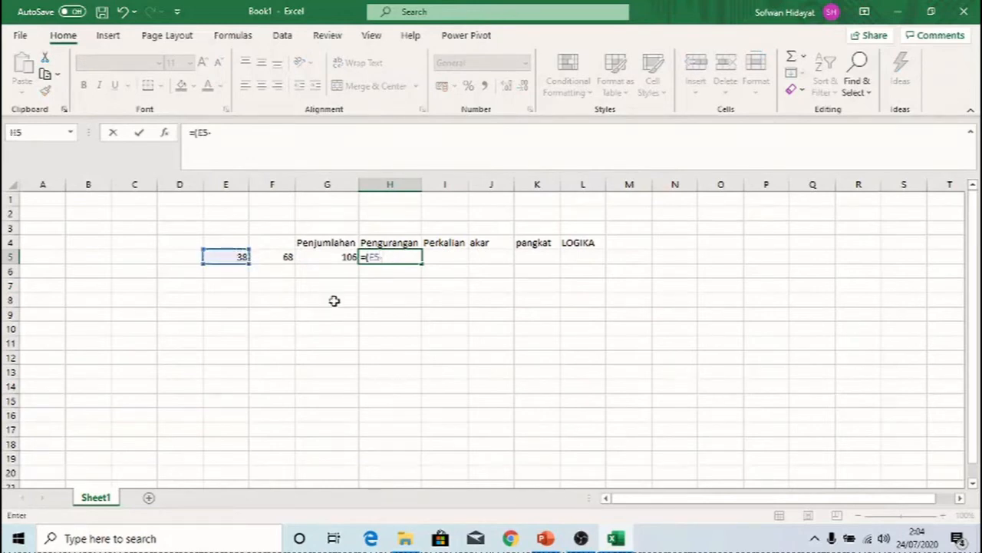
pyautogui.click(274, 255)
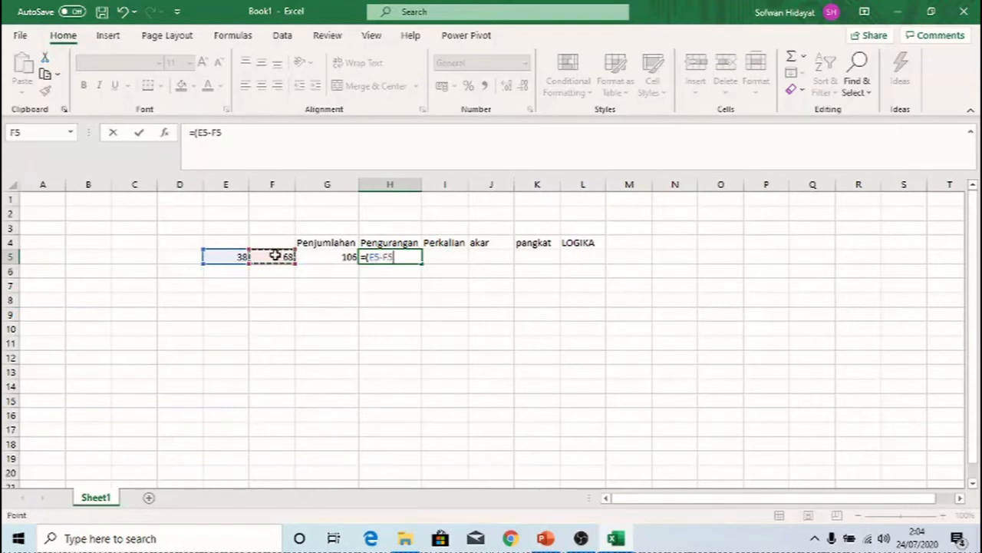
pyautogui.write(')')
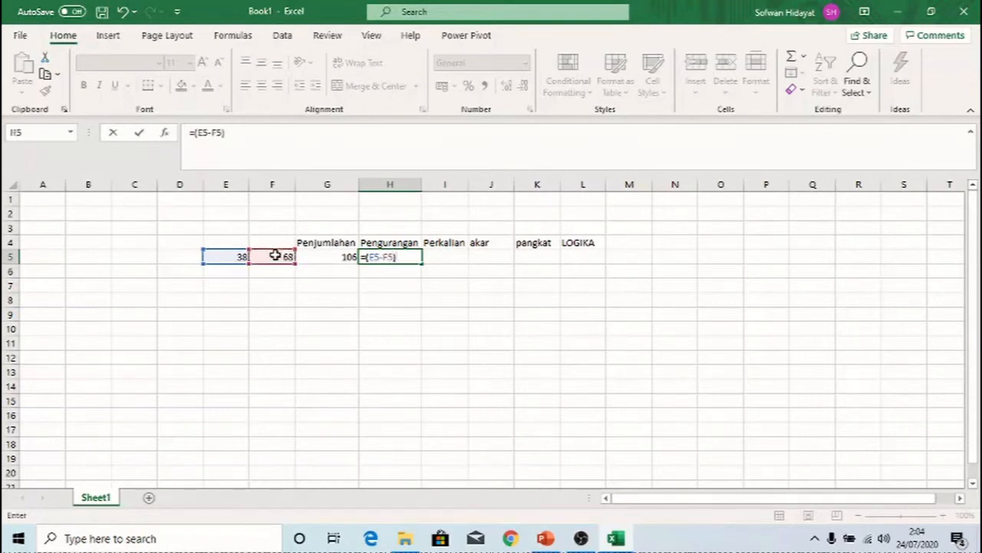
pyautogui.press('Return')
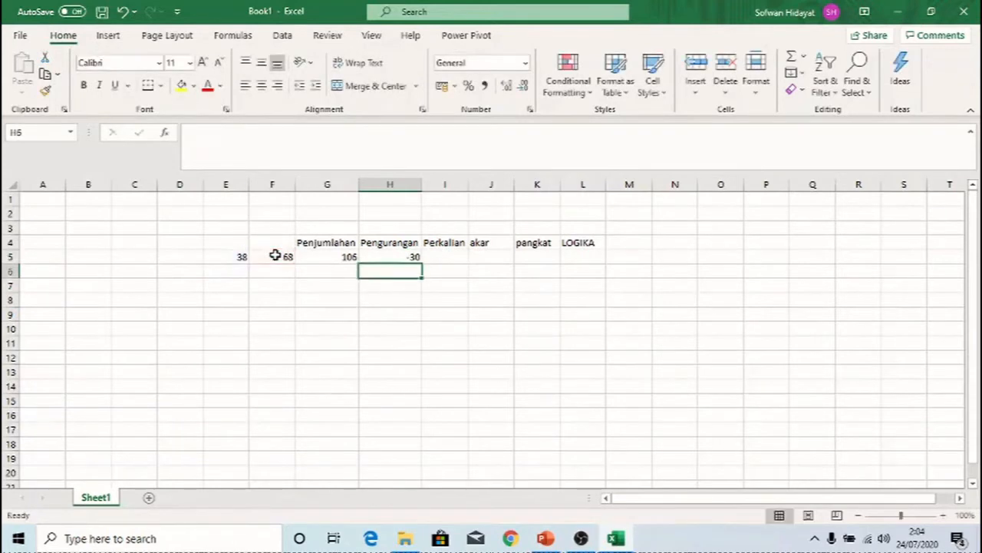
pyautogui.click(406, 257)
# Step: Enter the multiplication formula =(E5*F5) in I5 under Perkalian and reselect the cell to check it
pyautogui.click(455, 255)
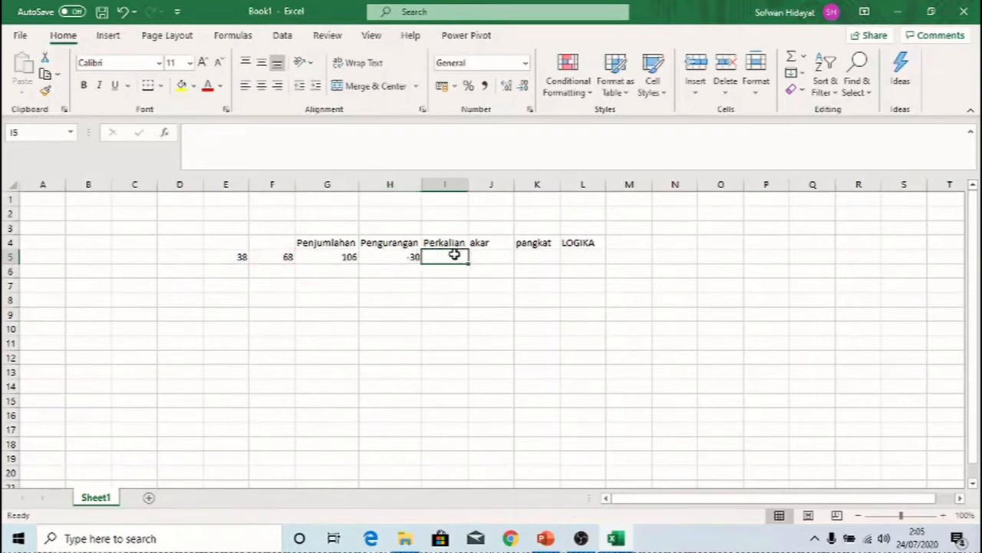
pyautogui.write('=(')
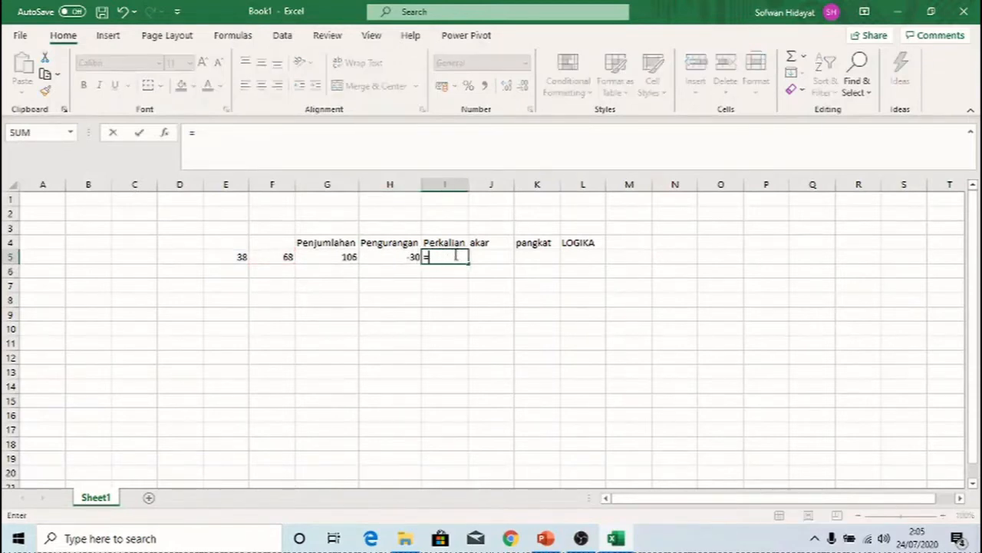
pyautogui.click(226, 257)
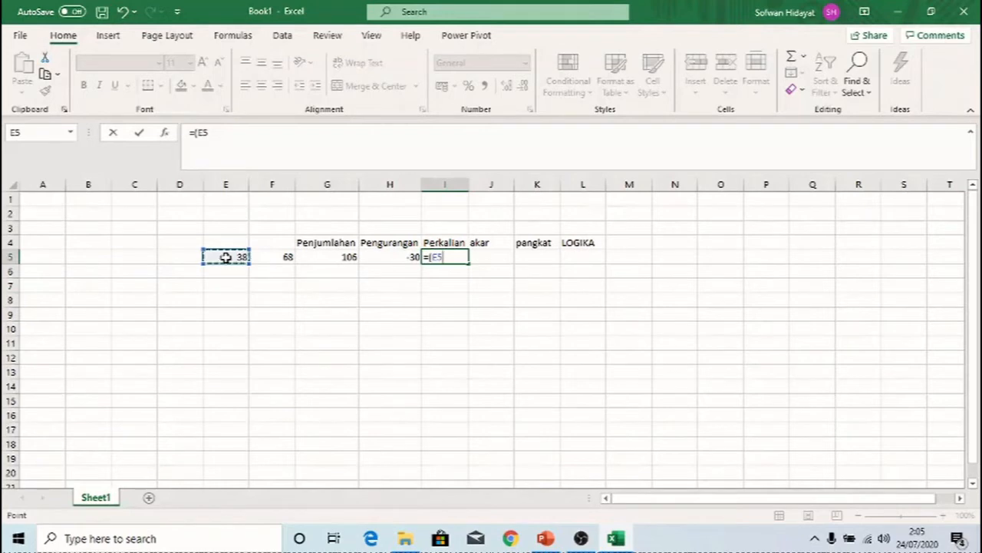
pyautogui.write('*')
pyautogui.click(280, 257)
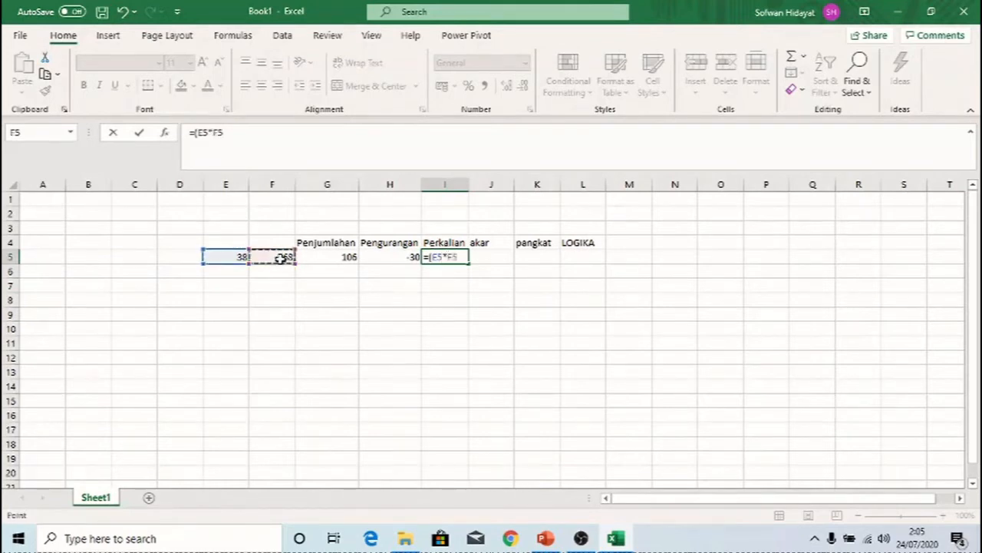
pyautogui.write(')')
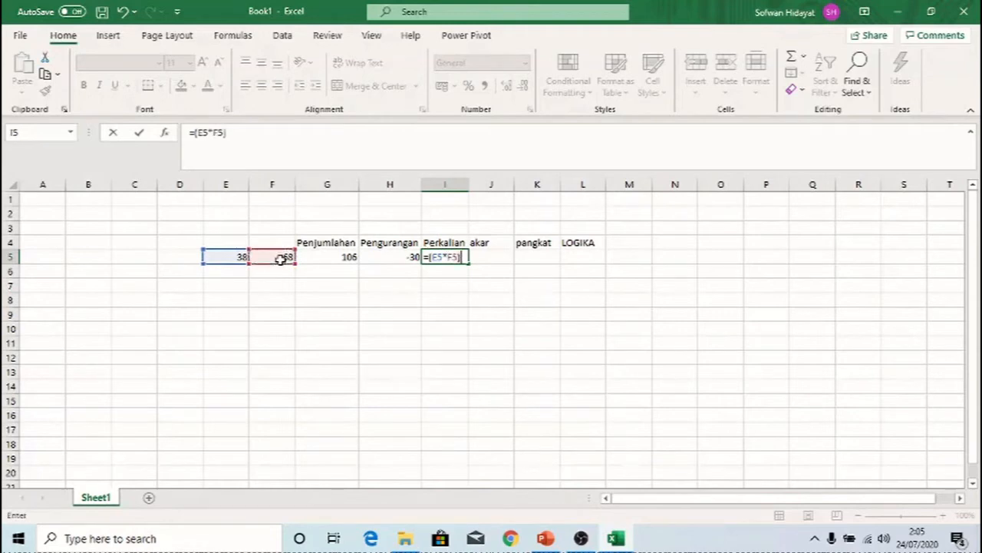
pyautogui.press('Return')
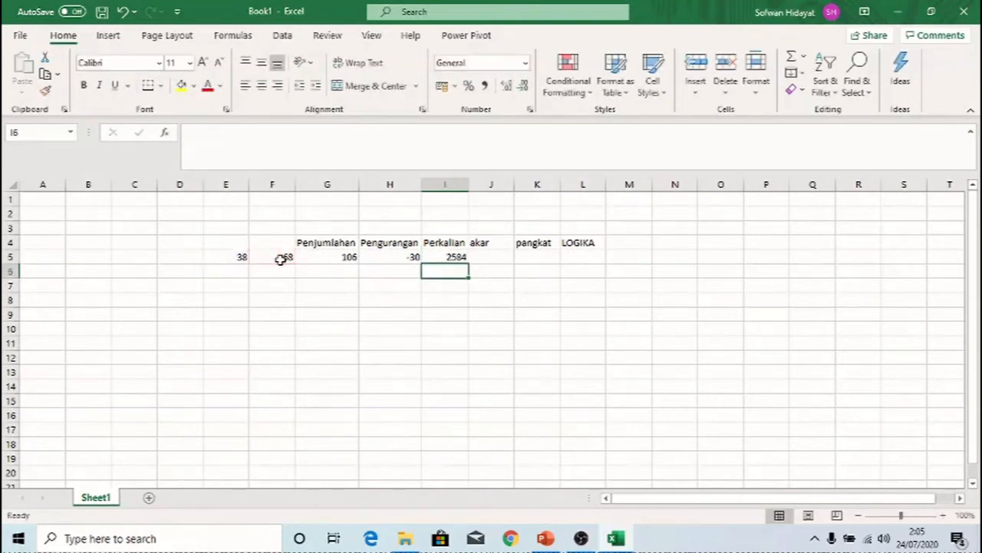
pyautogui.click(458, 257)
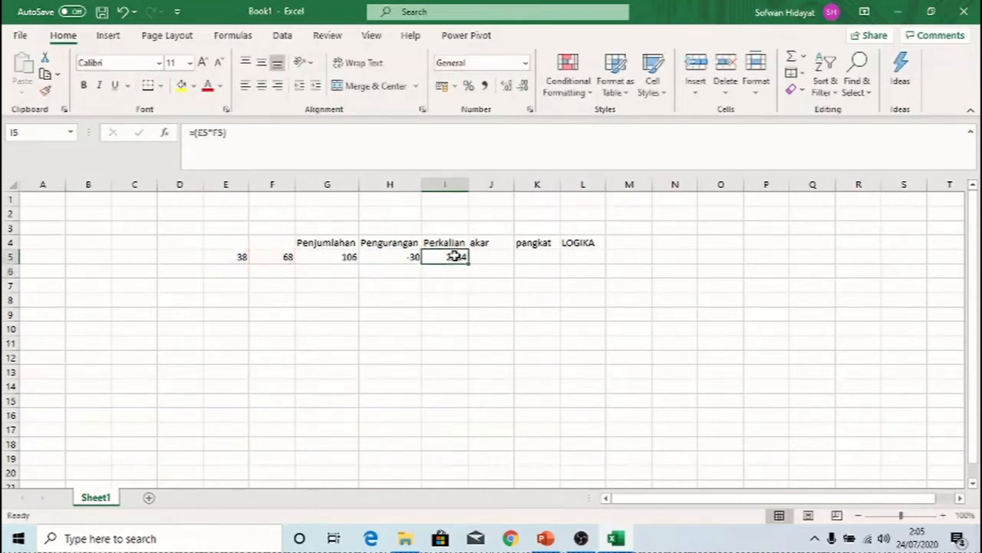
# Step: Enter the square root formula =SQRT(F5) in J5 under akar and reselect the cell to check it
pyautogui.click(485, 259)
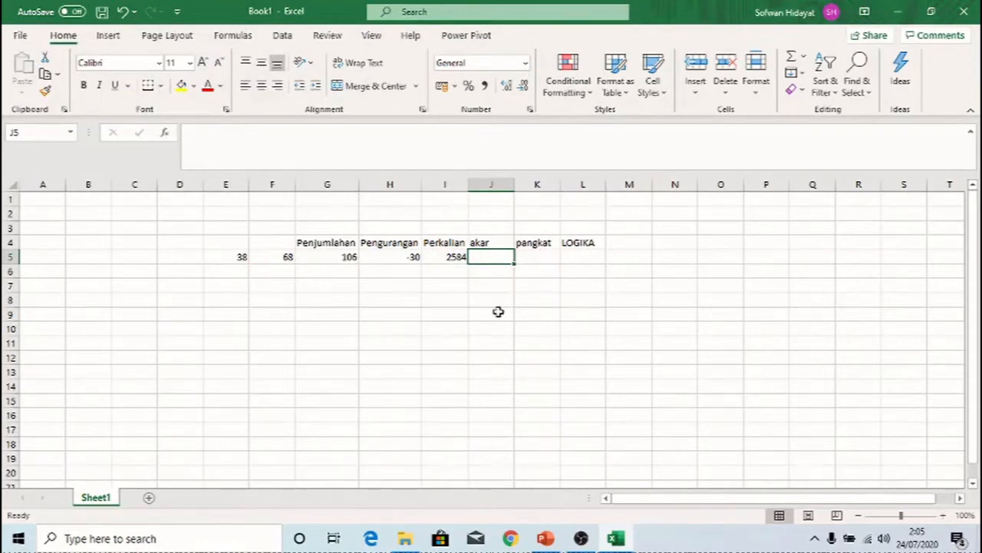
pyautogui.write('=')
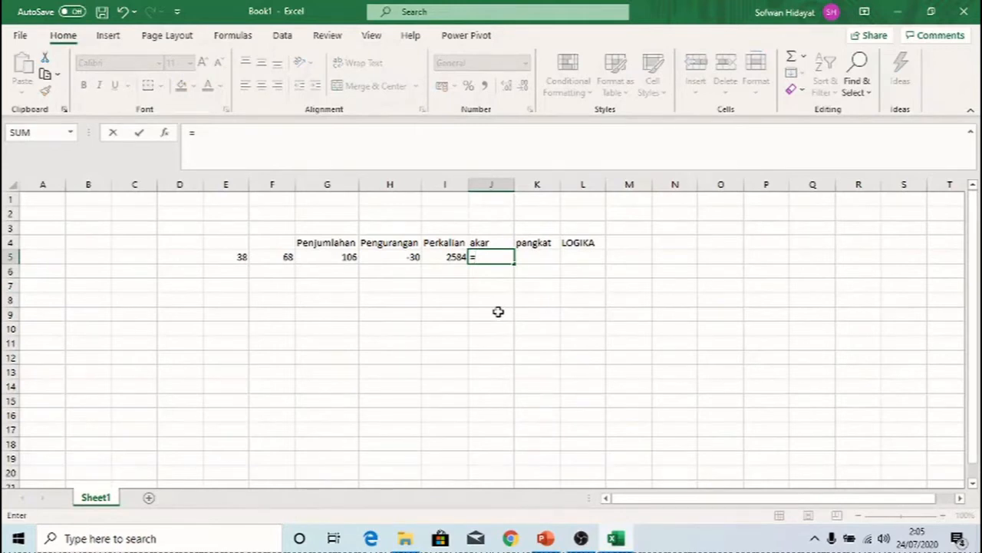
pyautogui.write('sqrt')
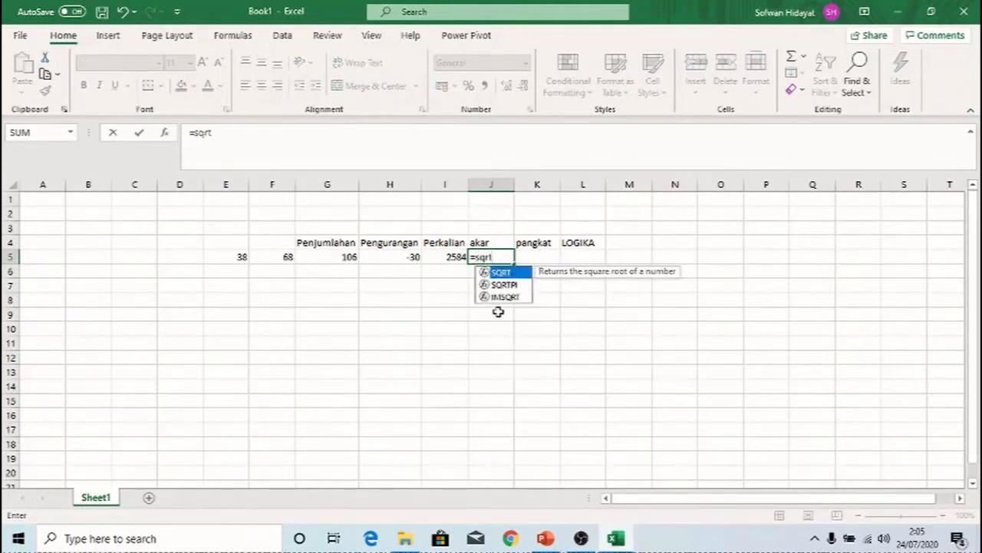
pyautogui.write('(')
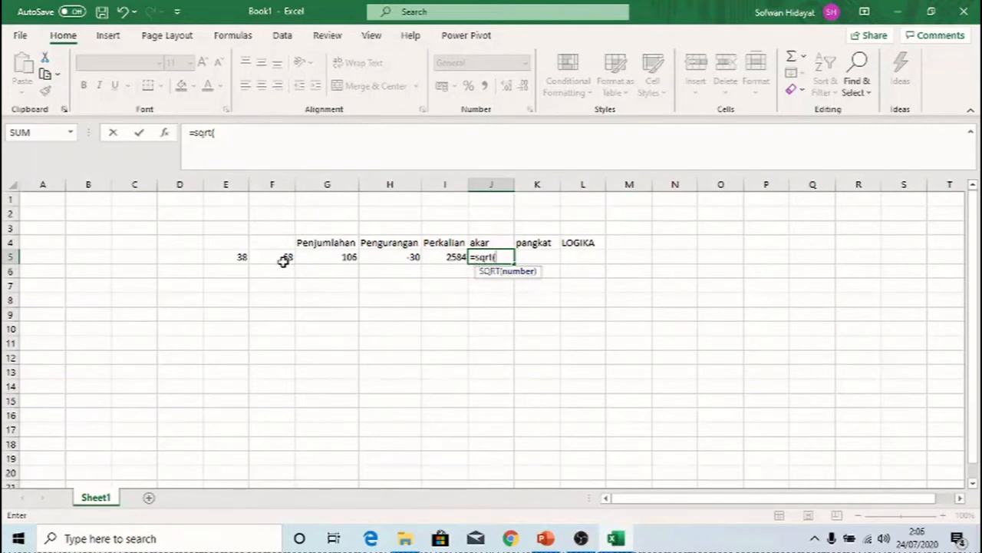
pyautogui.click(284, 261)
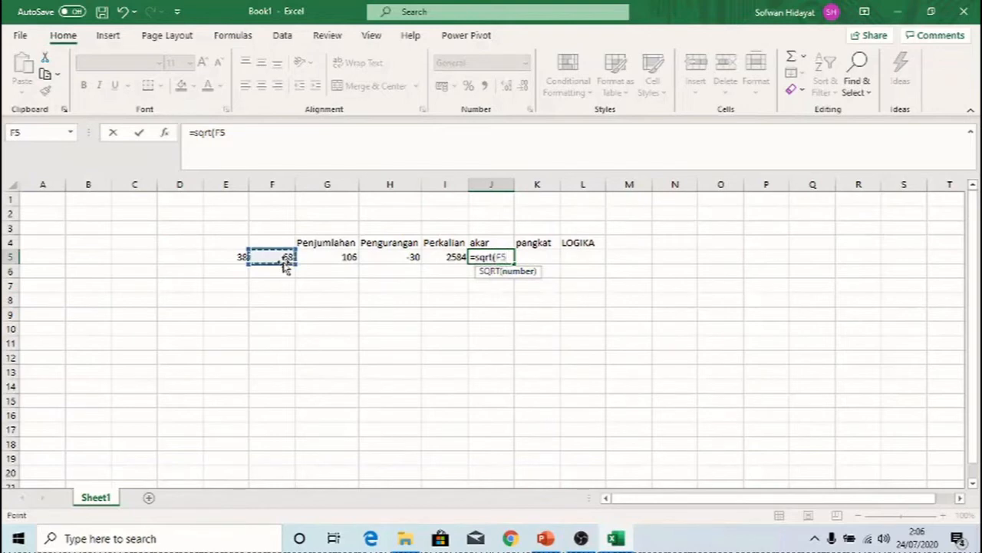
pyautogui.write(')')
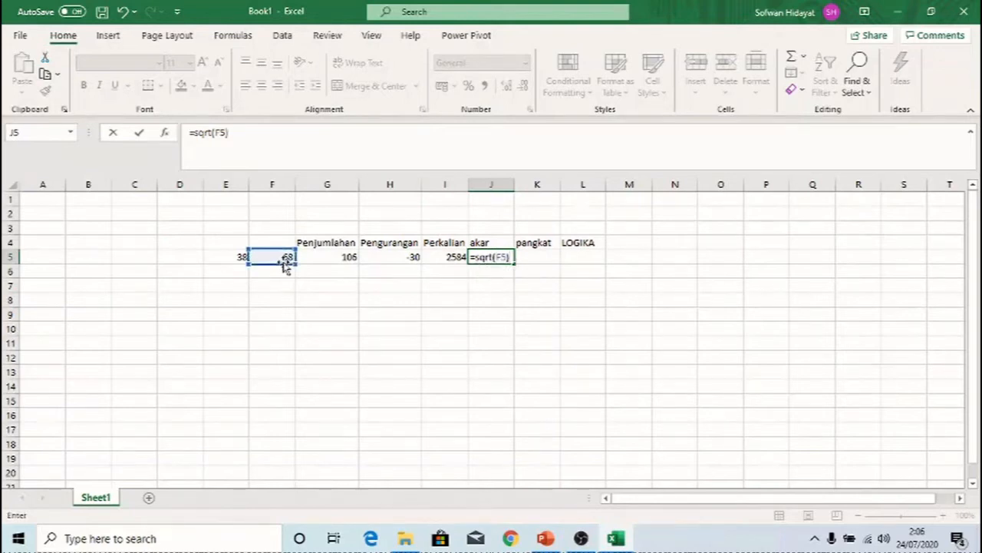
pyautogui.press('Return')
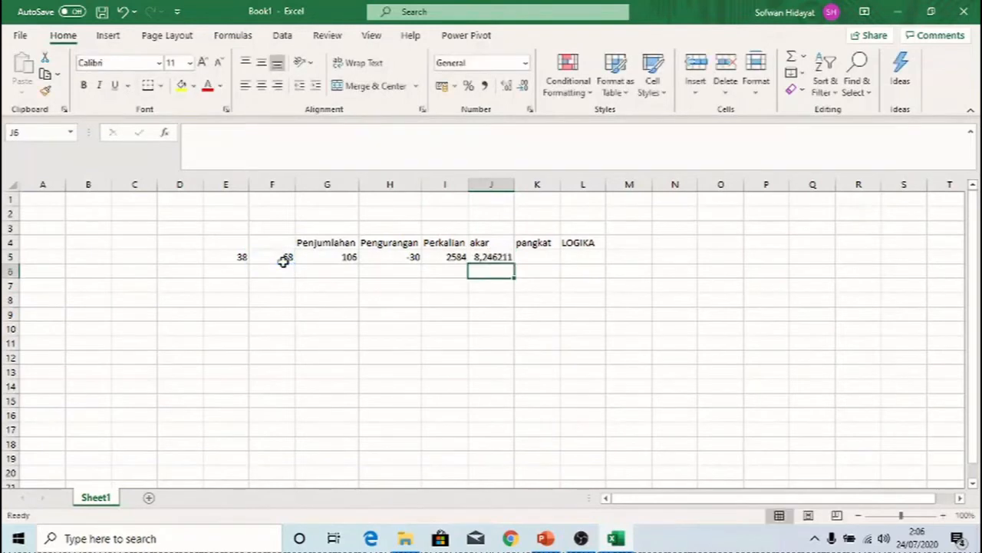
pyautogui.click(488, 259)
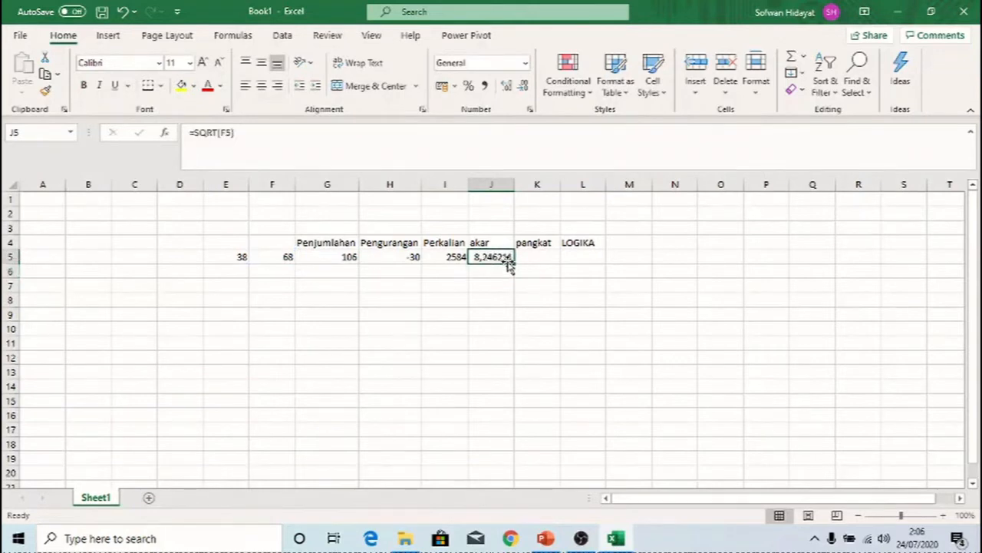
# Step: Enter the power formula =POWER(E5;F5) in K5 under pangkat and reselect the cell to check it
pyautogui.click(533, 255)
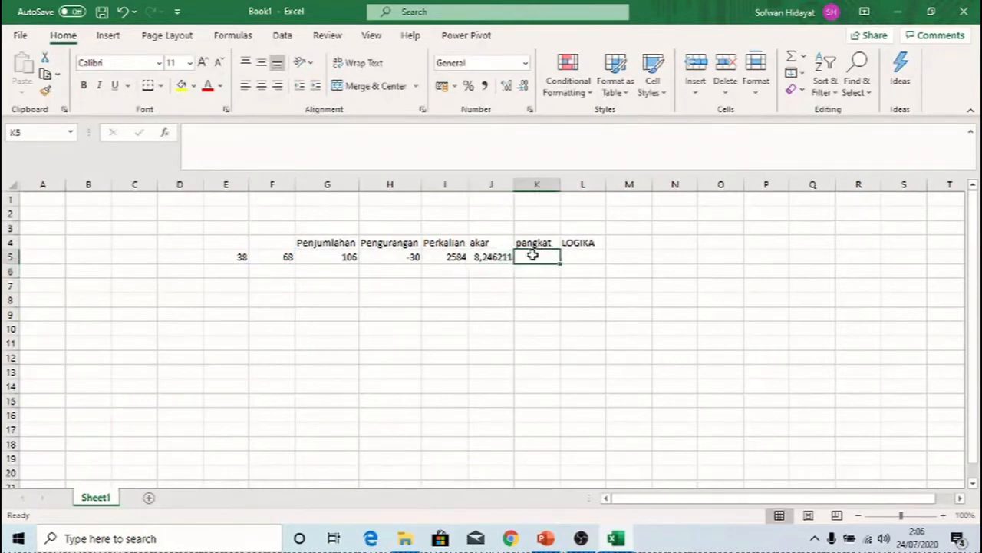
pyautogui.write('=')
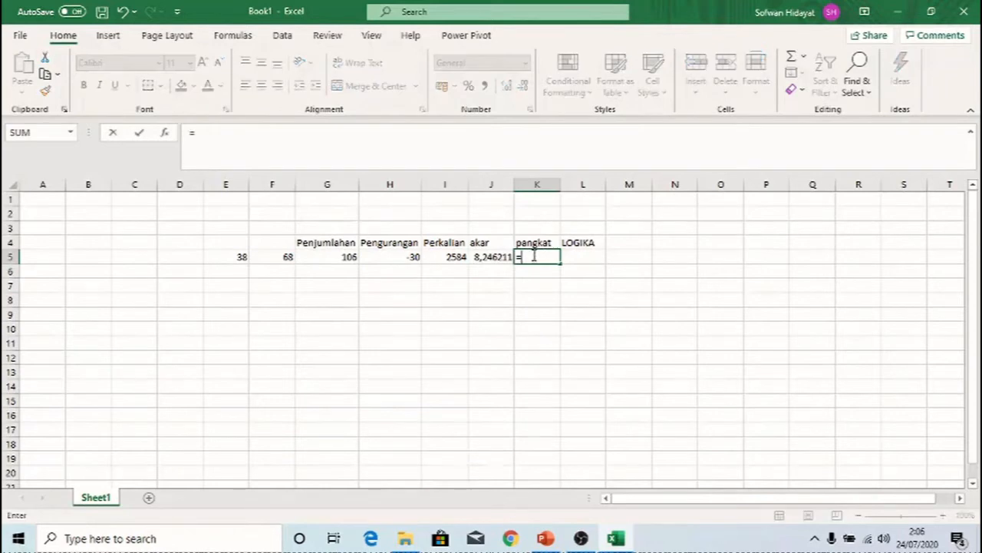
pyautogui.write('po')
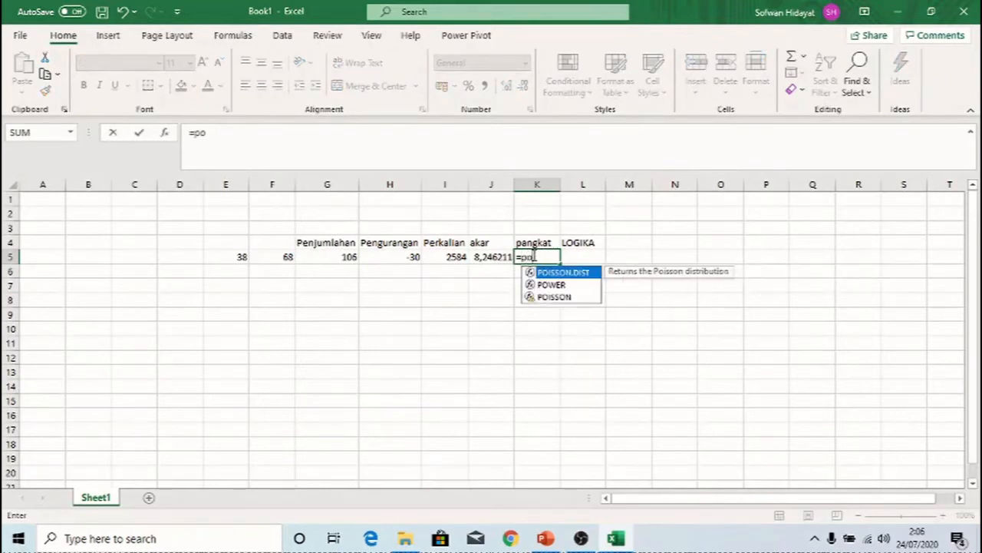
pyautogui.write('wer(')
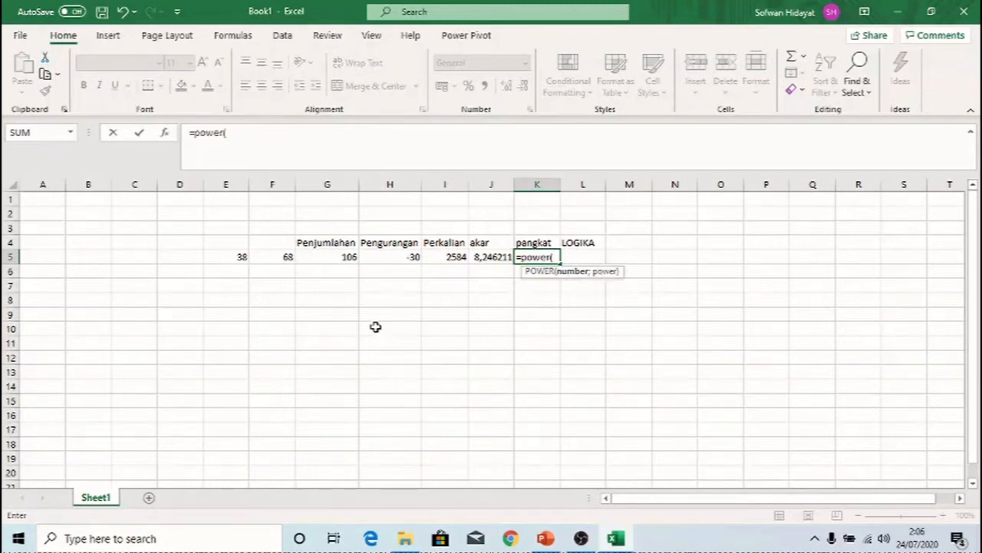
pyautogui.click(239, 258)
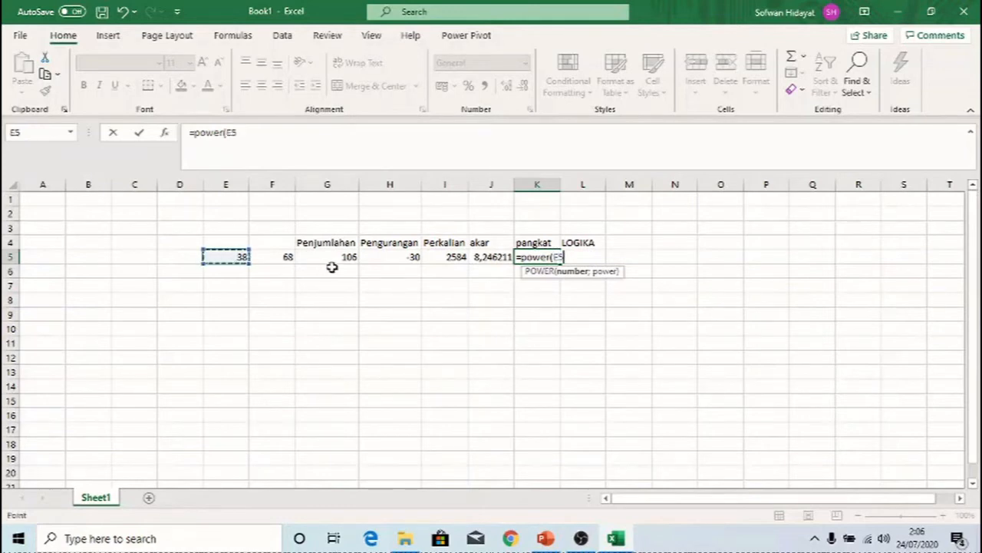
pyautogui.write(';')
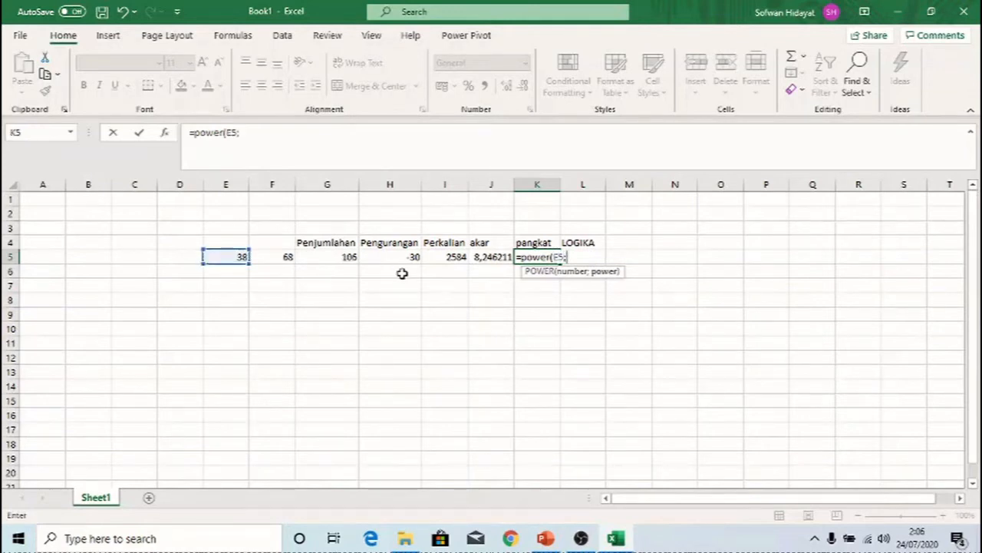
pyautogui.click(283, 258)
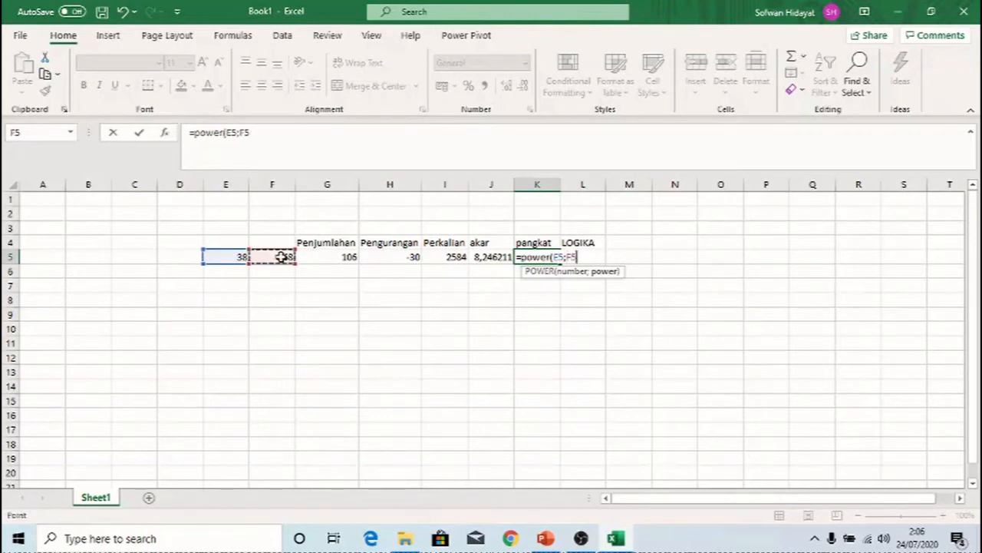
pyautogui.write(')')
pyautogui.press('Return')
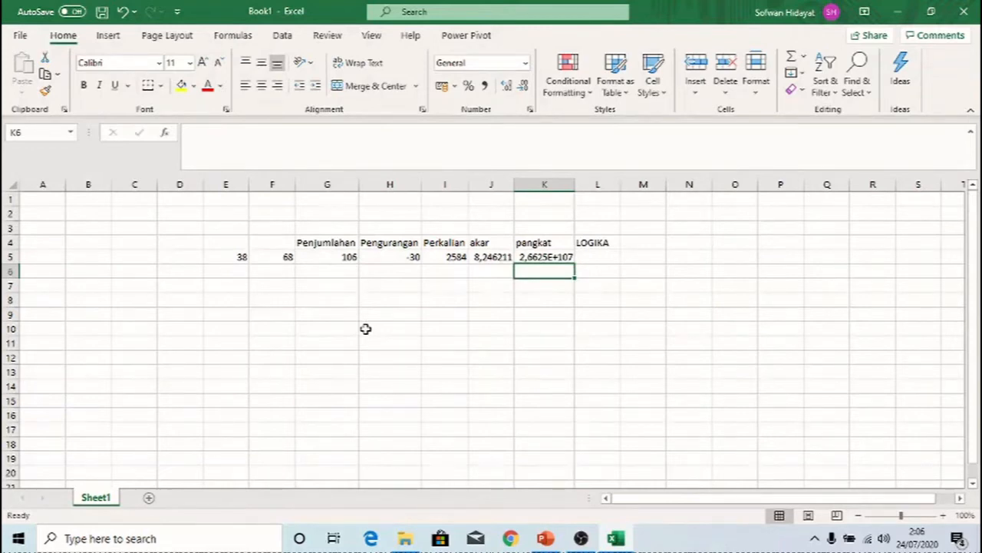
pyautogui.click(568, 261)
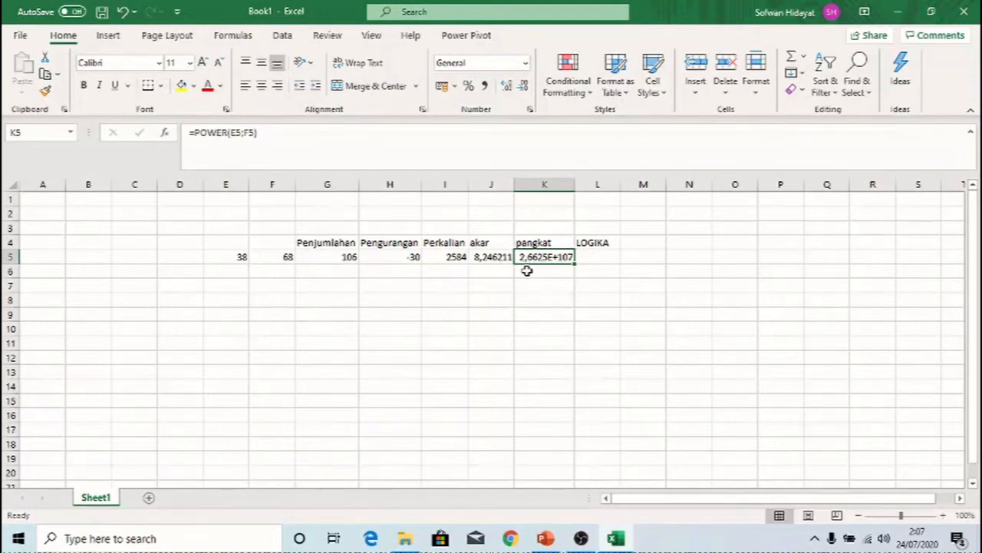
# Step: Enter the logic formula =IF(E5<F5;"BENAR";"SALAH") in L5 under LOGIKA
pyautogui.click(599, 258)
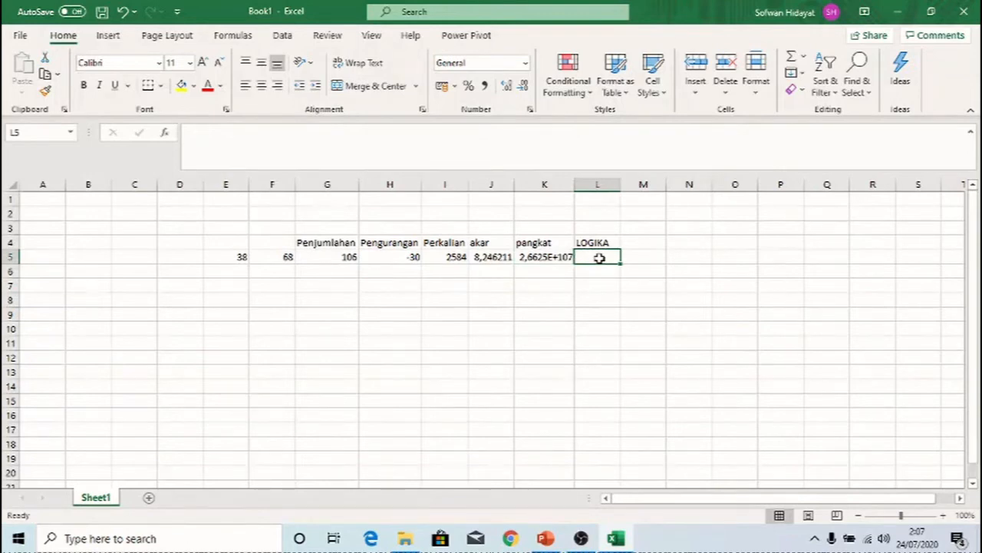
pyautogui.write('=IF')
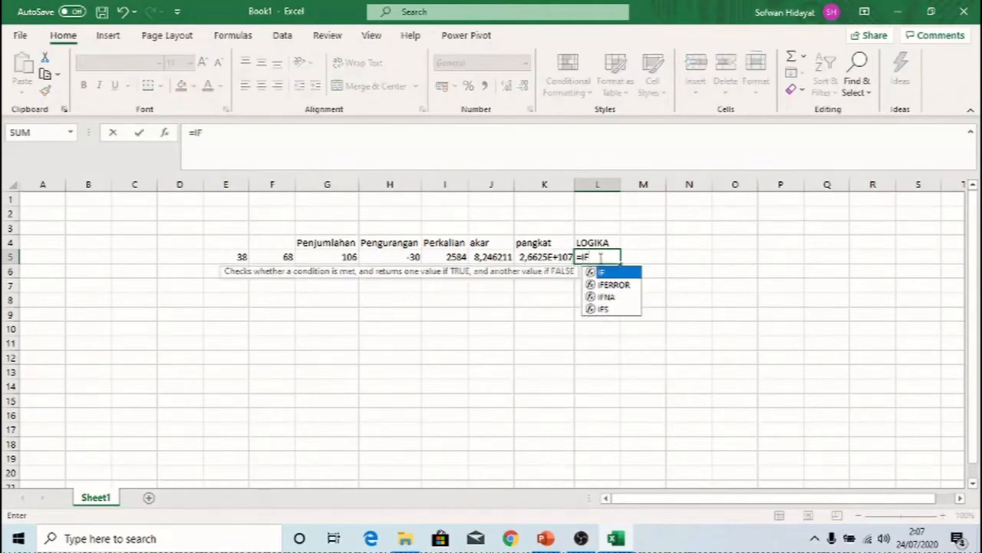
pyautogui.write('(')
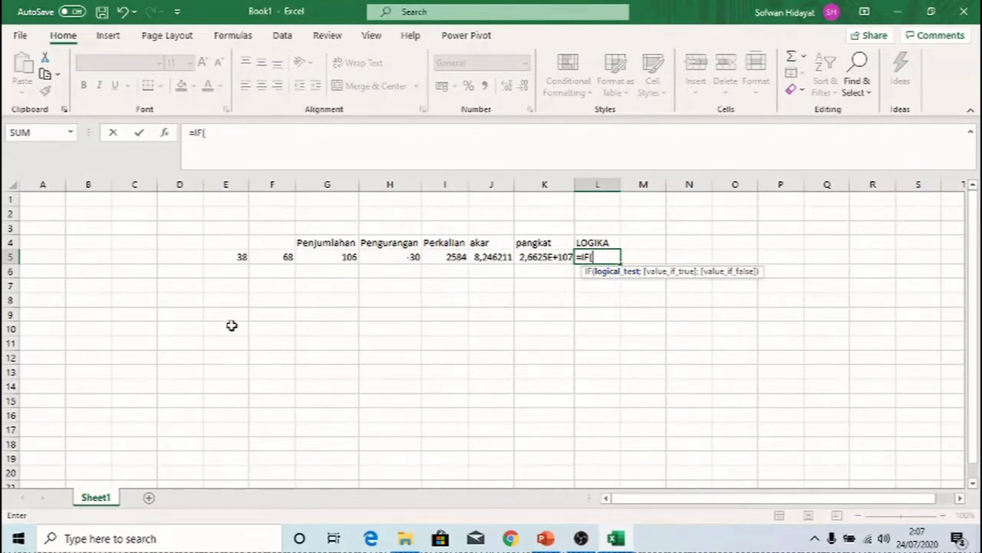
pyautogui.click(232, 259)
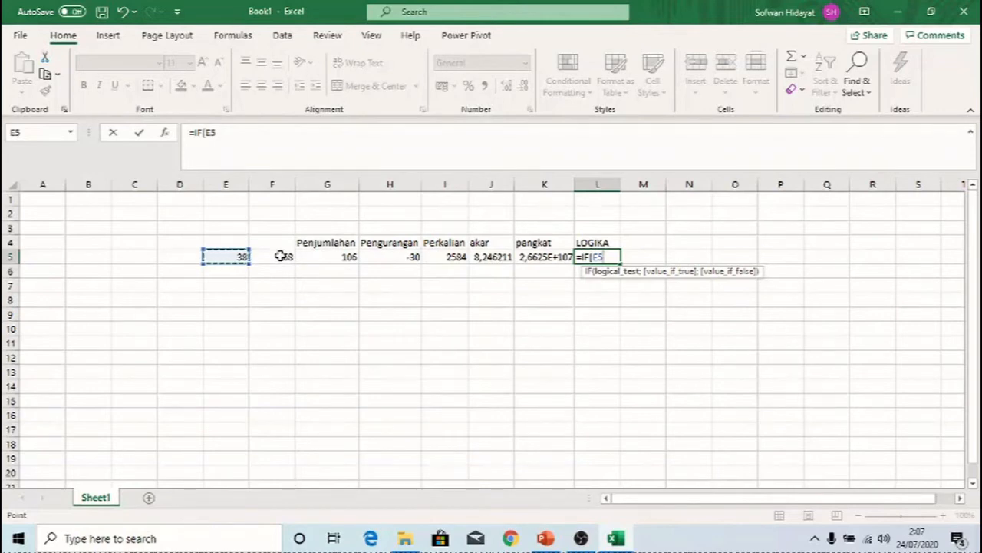
pyautogui.write('<')
pyautogui.click(283, 257)
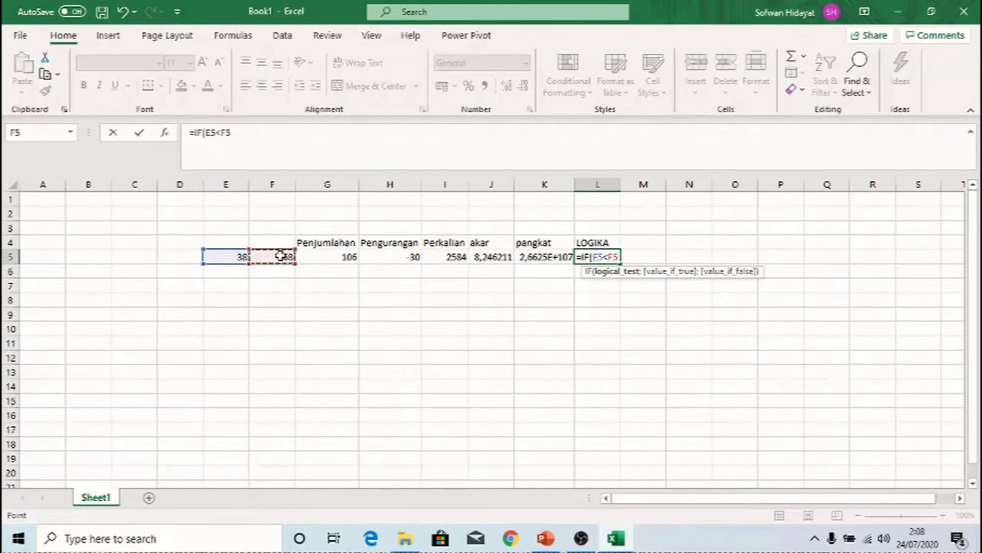
pyautogui.write(';')
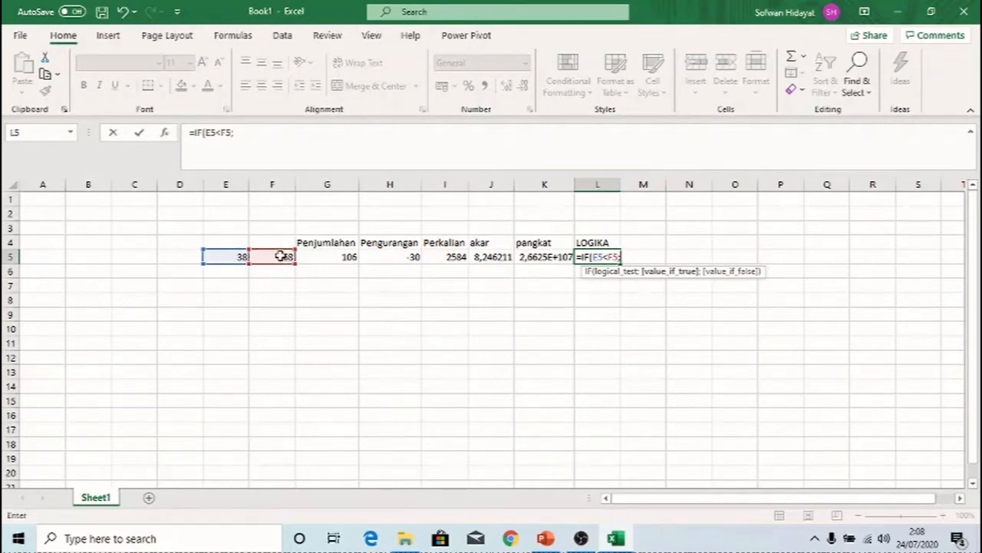
pyautogui.write('"BENAR')
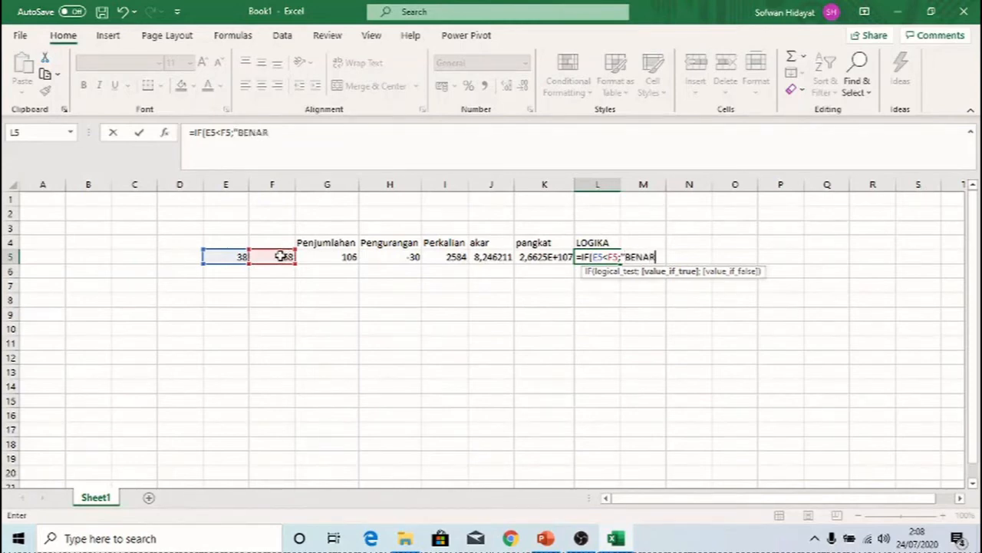
pyautogui.write('"')
pyautogui.write('";')
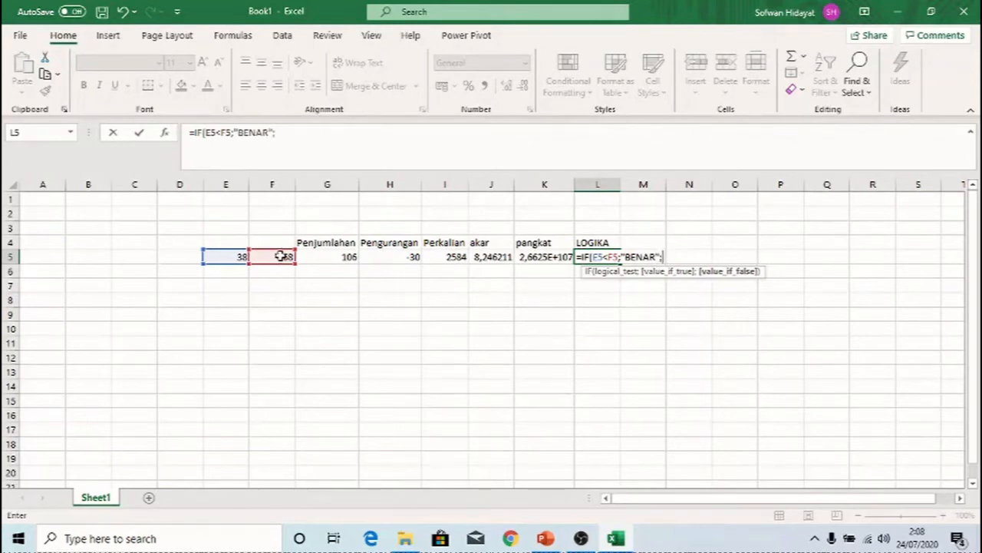
pyautogui.write('"SALAH')
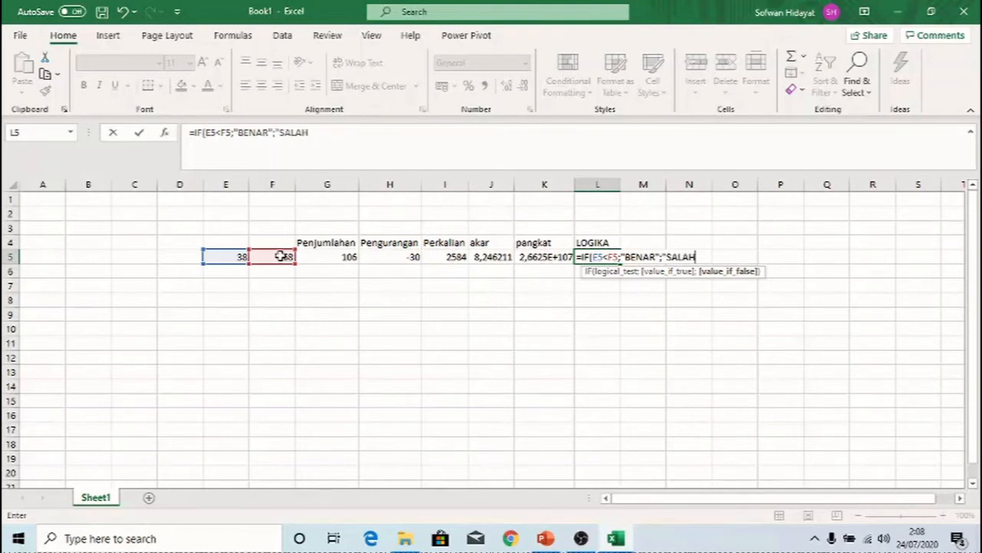
pyautogui.write('")')
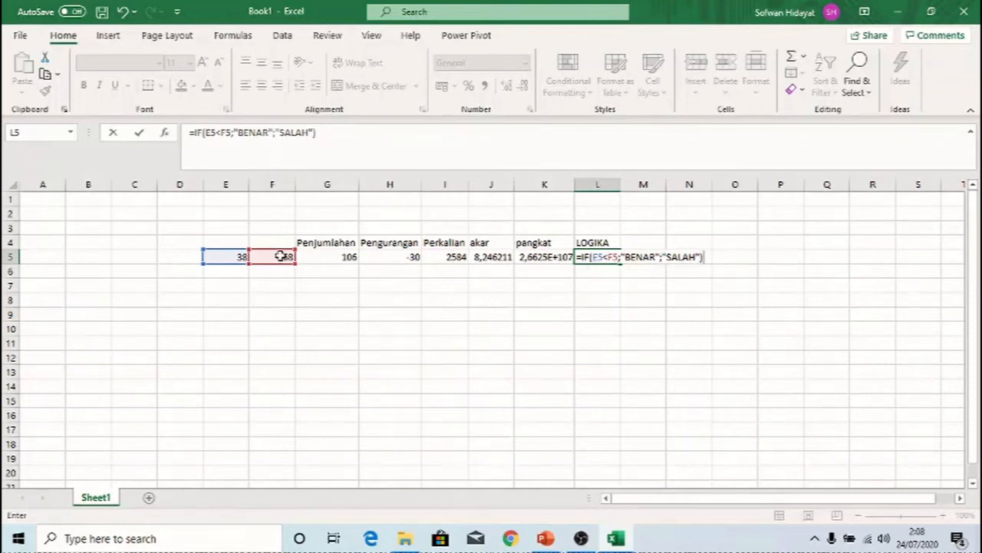
pyautogui.press('Return')
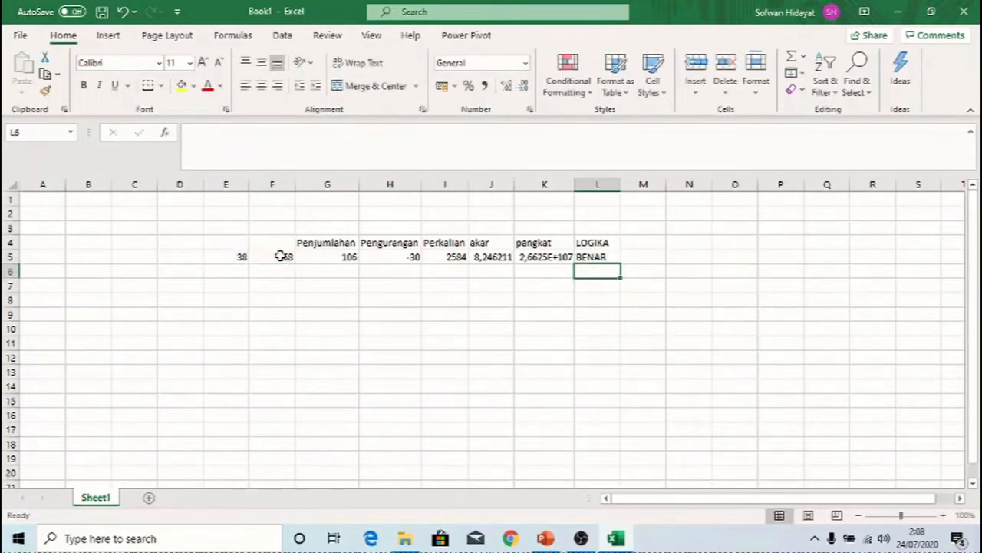
# Step: Change the number in E5 to 90 and reselect L5 to check the IF formula against it
pyautogui.click(591, 258)
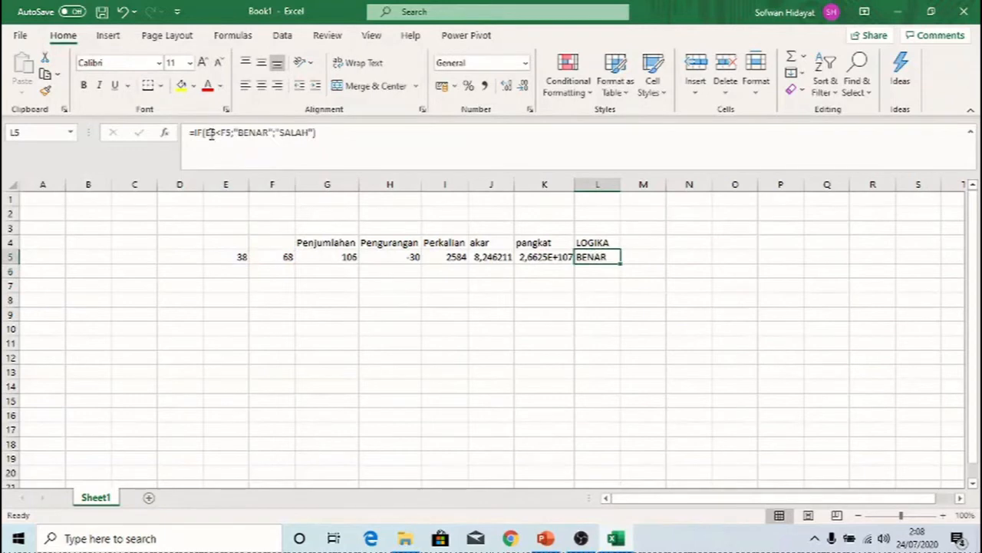
pyautogui.click(226, 254)
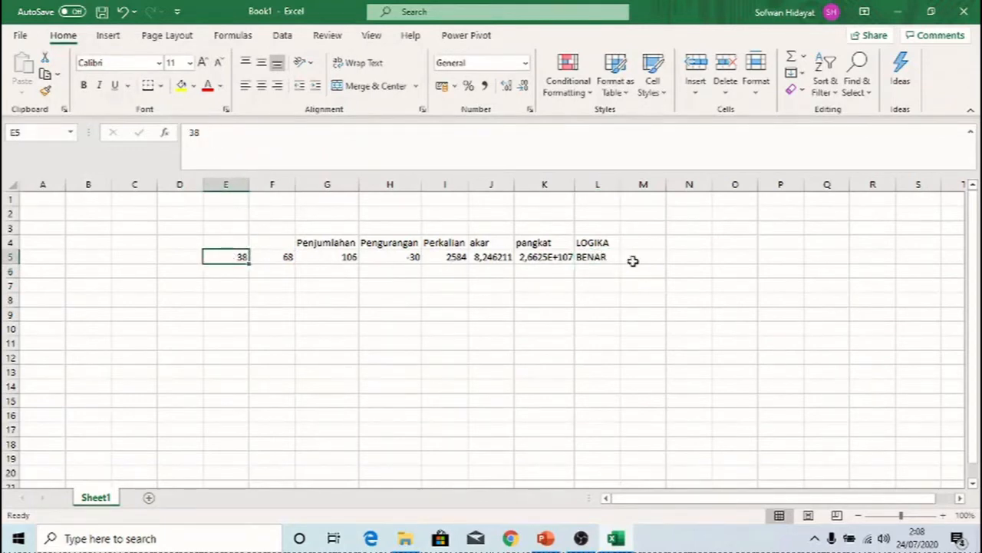
pyautogui.click(609, 257)
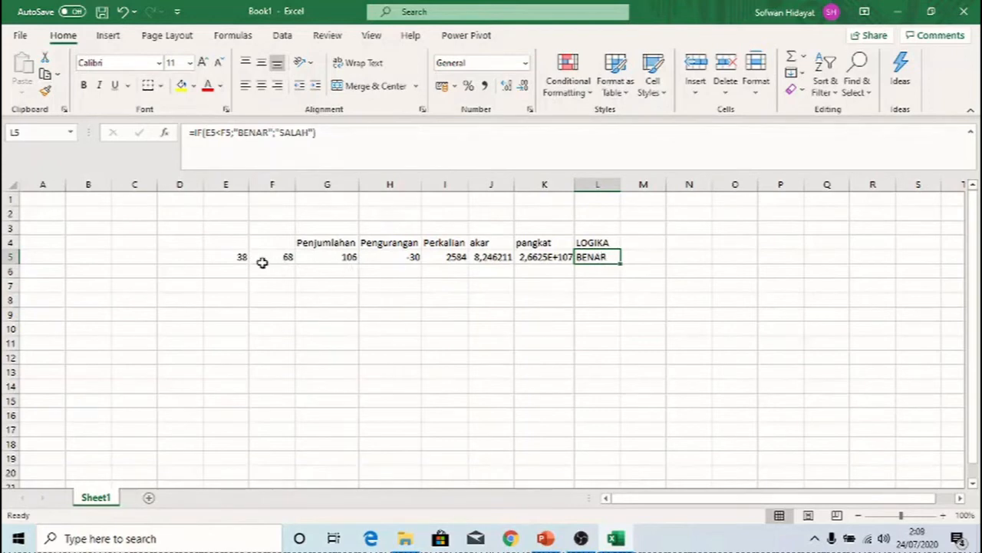
pyautogui.click(239, 259)
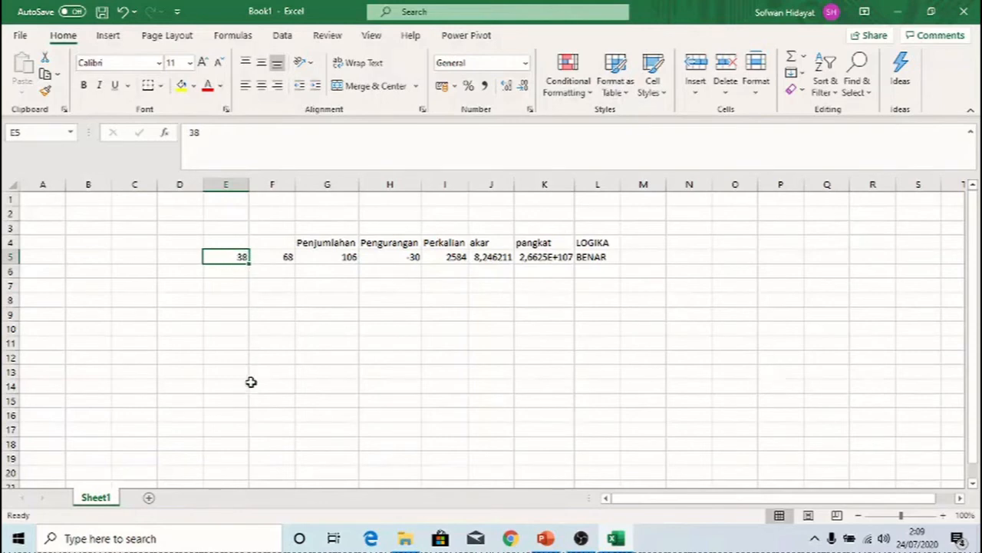
pyautogui.write('90')
pyautogui.press('Return')
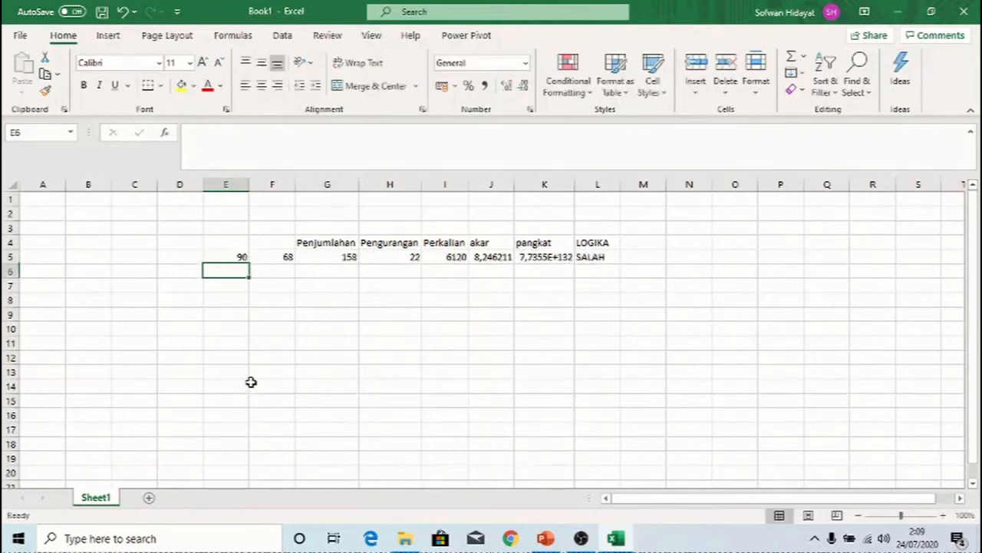
pyautogui.click(235, 252)
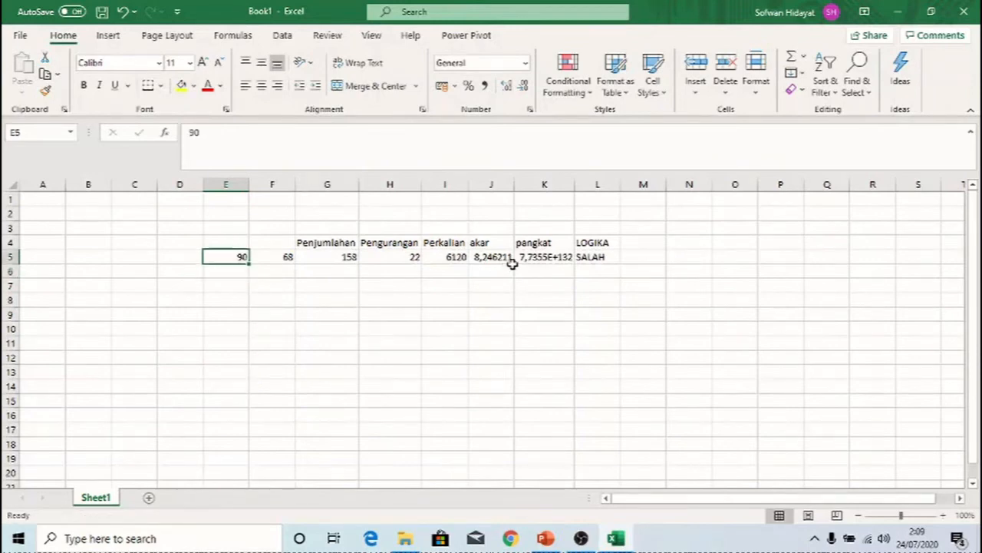
pyautogui.click(588, 256)
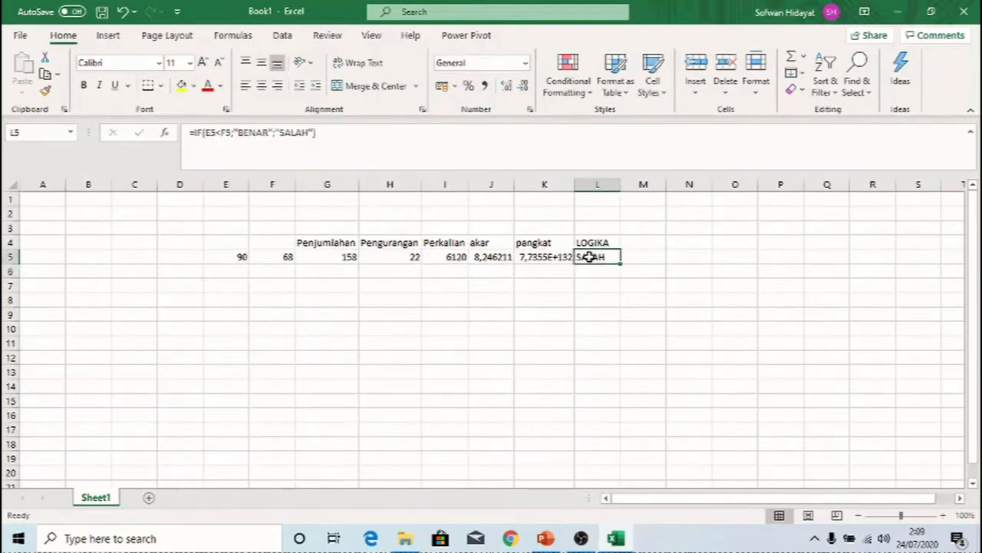
pyautogui.click(237, 256)
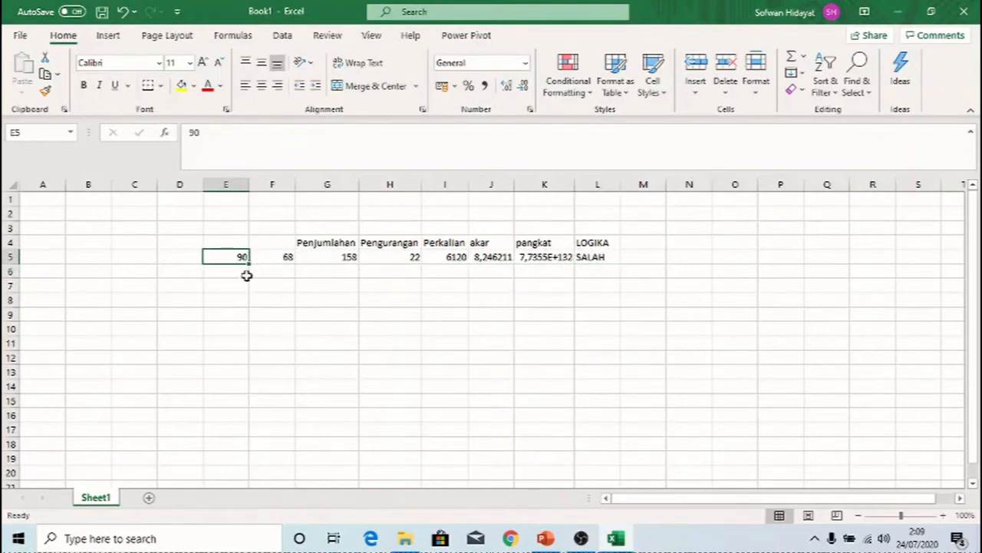
pyautogui.click(593, 257)
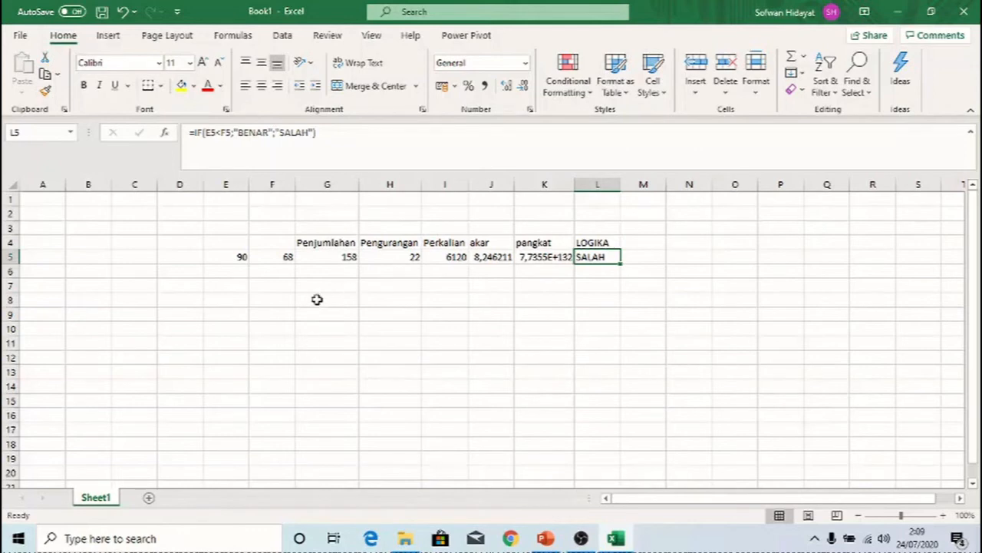
# Step: Enter 91 in E6 and 92 in E7 below the first number
pyautogui.click(230, 272)
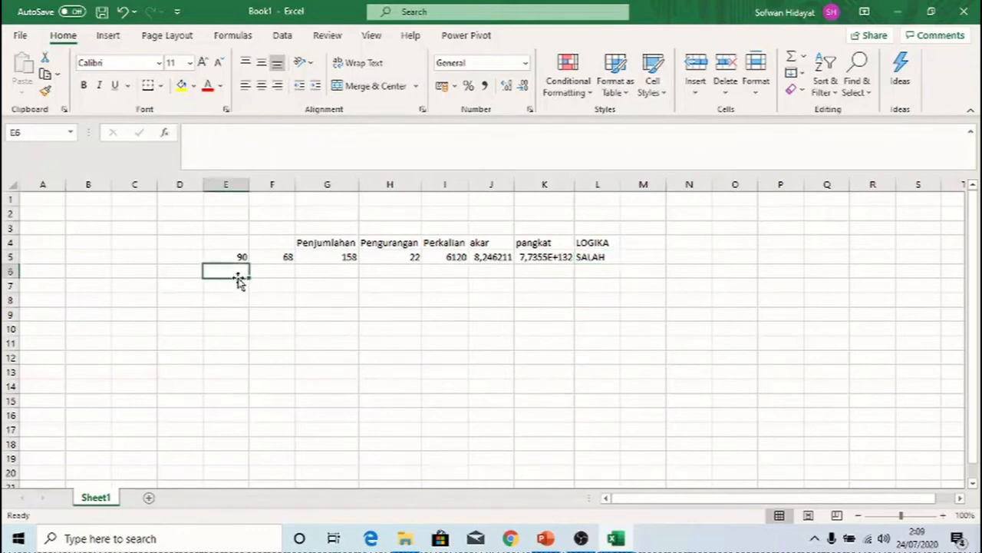
pyautogui.write('91')
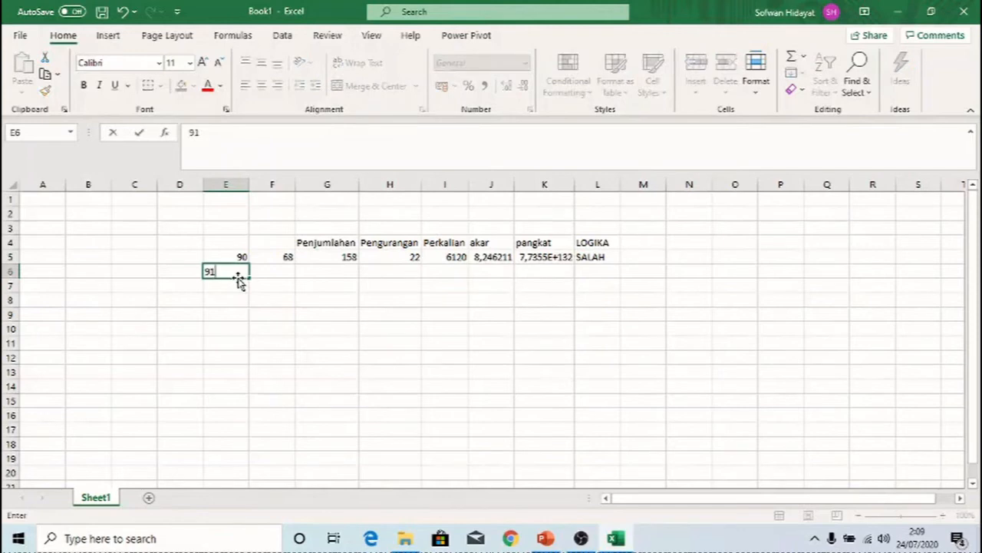
pyautogui.press('Return')
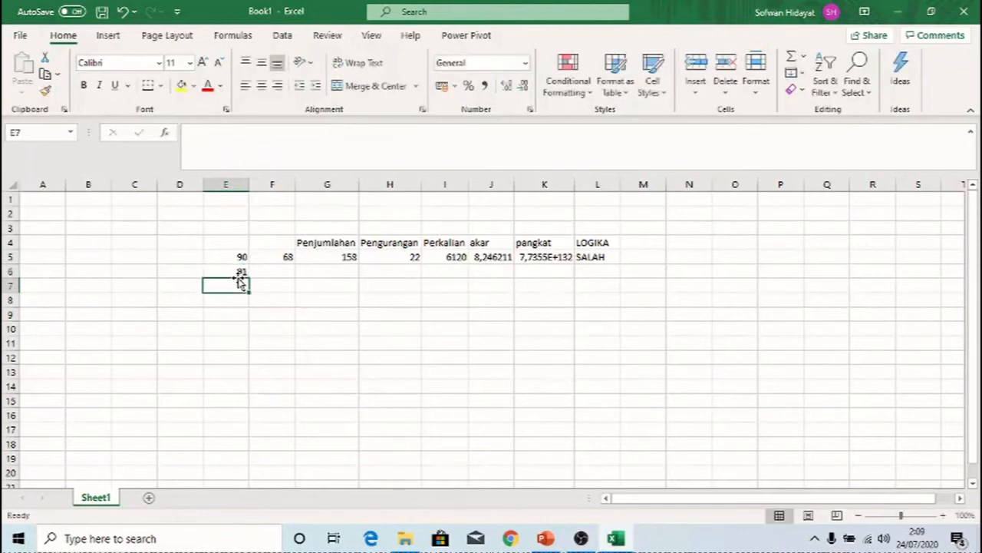
pyautogui.write('92')
pyautogui.press('Return')
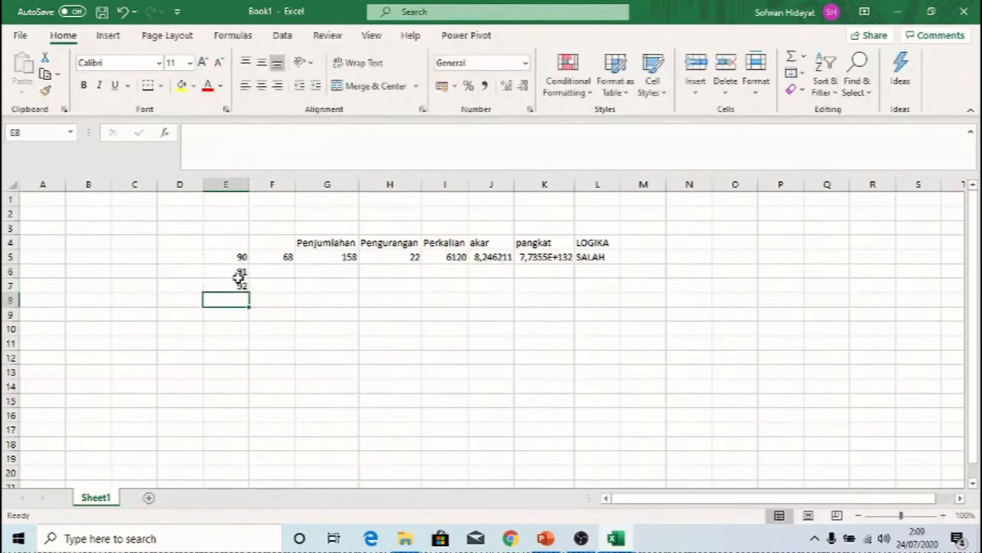
# Step: Extend the number series in E5:E7 down column E to 104 in E19
pyautogui.moveTo(241, 257); pyautogui.dragTo(243, 287)
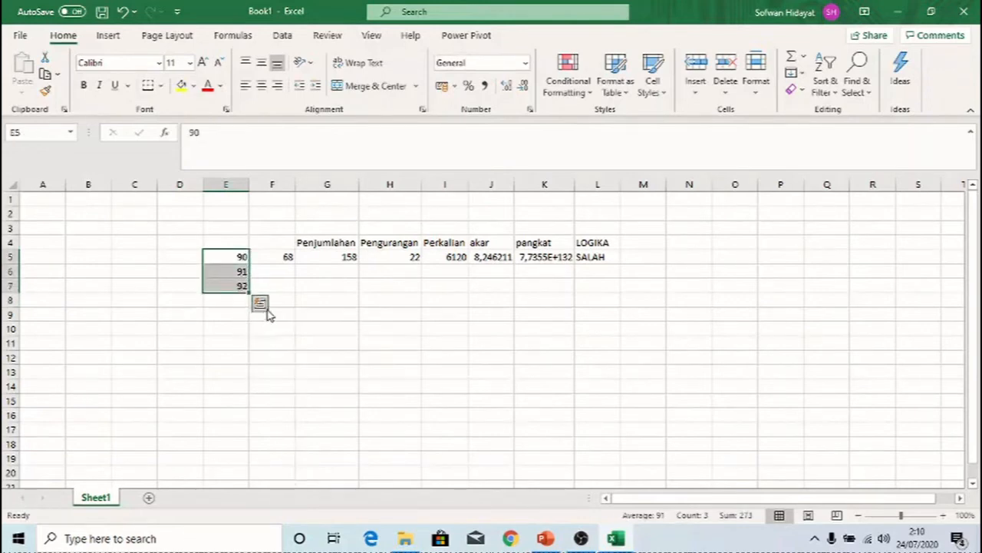
pyautogui.moveTo(218, 256); pyautogui.dragTo(221, 282)
pyautogui.click(219, 254)
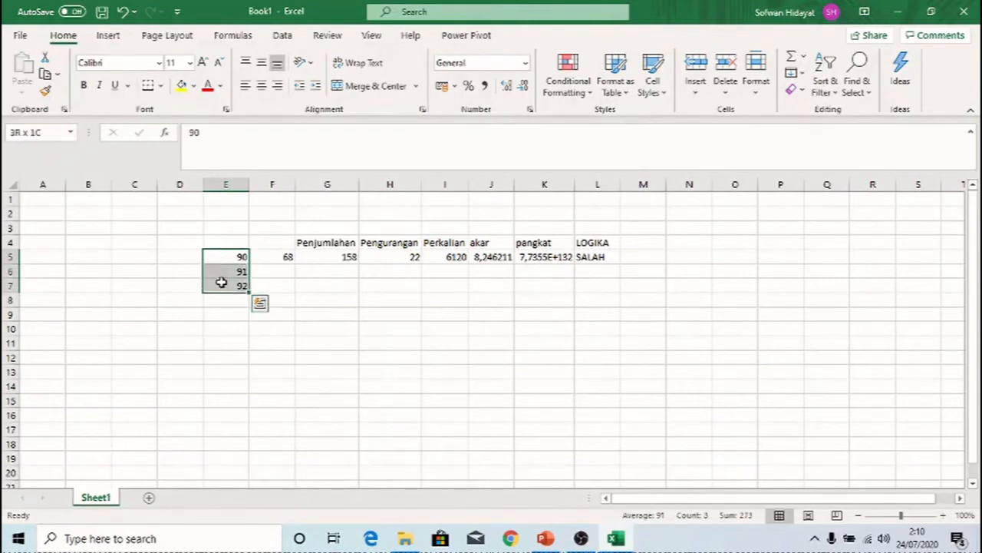
pyautogui.moveTo(221, 282); pyautogui.dragTo(221, 283)
pyautogui.moveTo(249, 293); pyautogui.dragTo(249, 465)
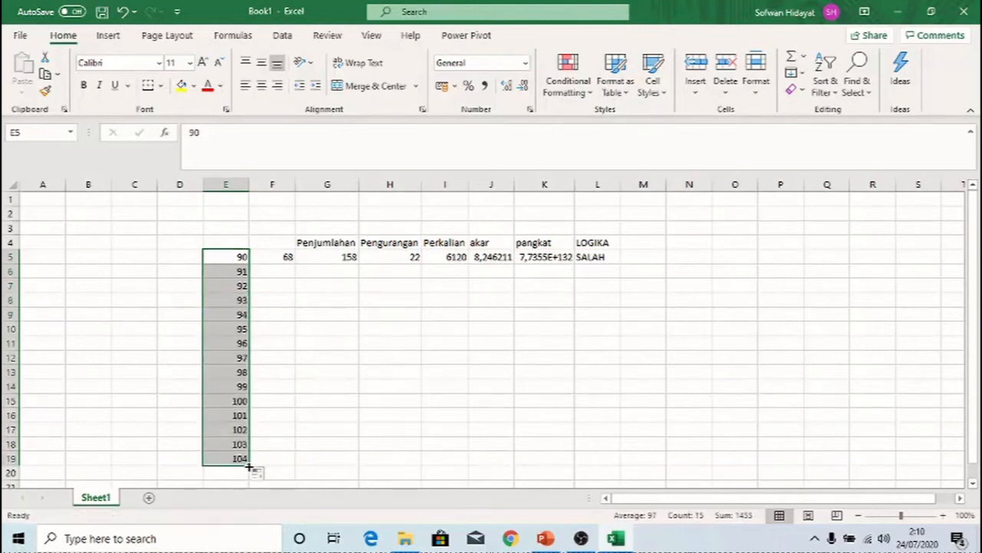
pyautogui.scroll(-1, 300, 428)
pyautogui.scroll(-1, 299, 428)
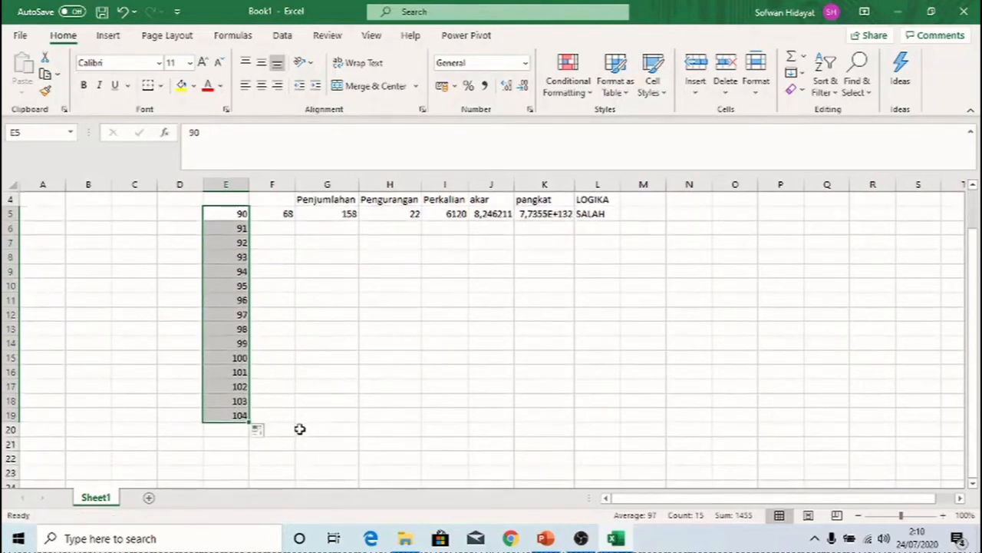
pyautogui.scroll(1, 299, 429)
# Step: Enter 99 in F13 and 100 in G13, then extend the row 13 series from E13 across to 107 in N13
pyautogui.click(235, 374)
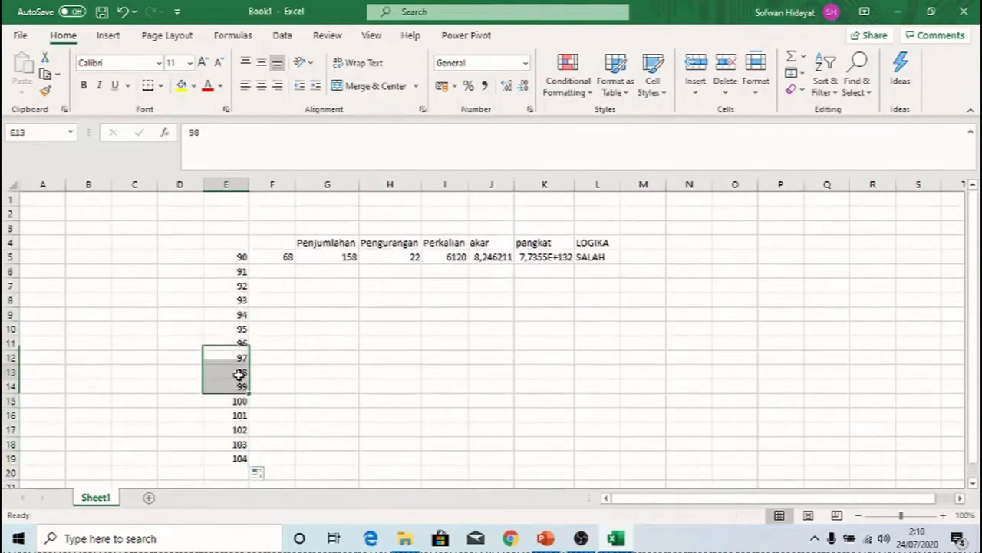
pyautogui.click(272, 373)
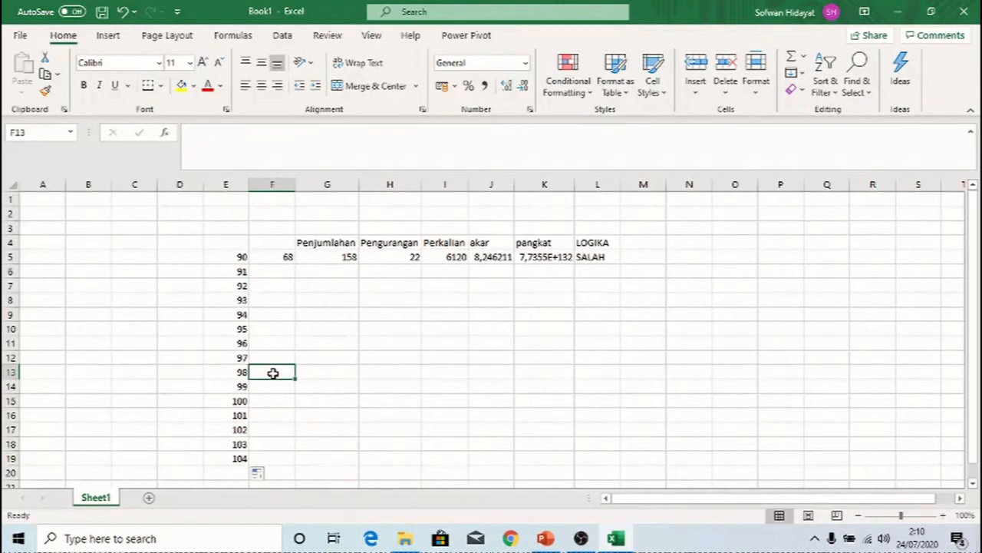
pyautogui.write('99')
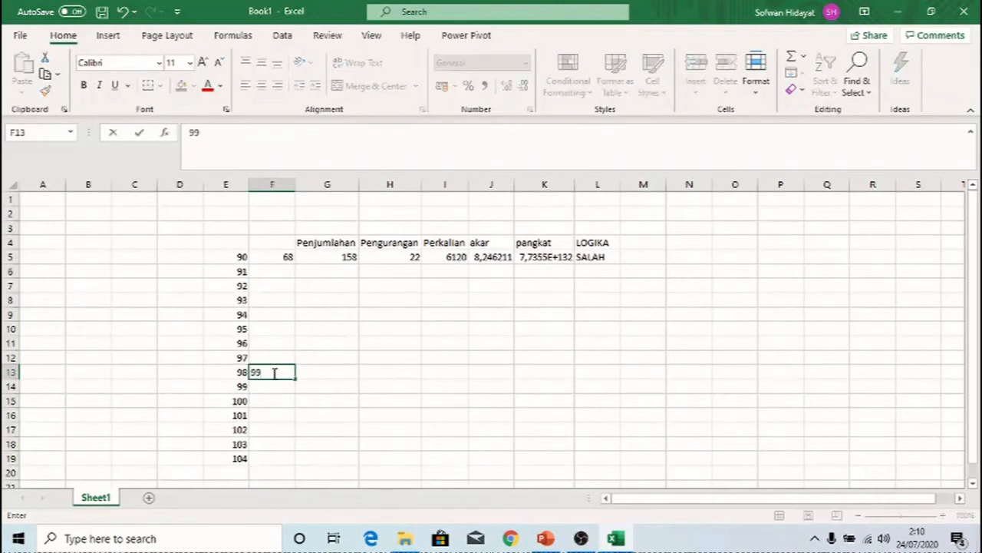
pyautogui.press('Tab')
pyautogui.write('100')
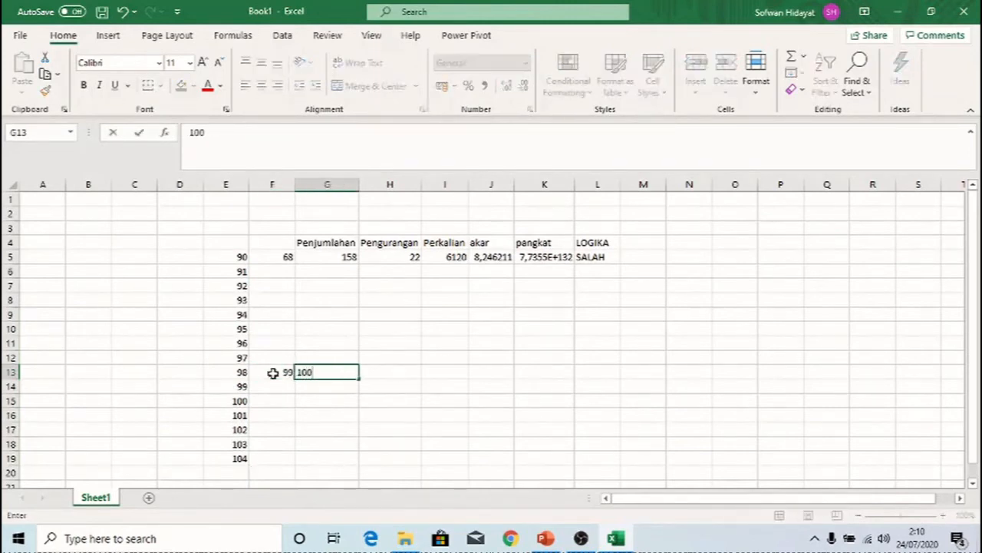
pyautogui.click(343, 442)
pyautogui.moveTo(228, 374); pyautogui.dragTo(703, 374)
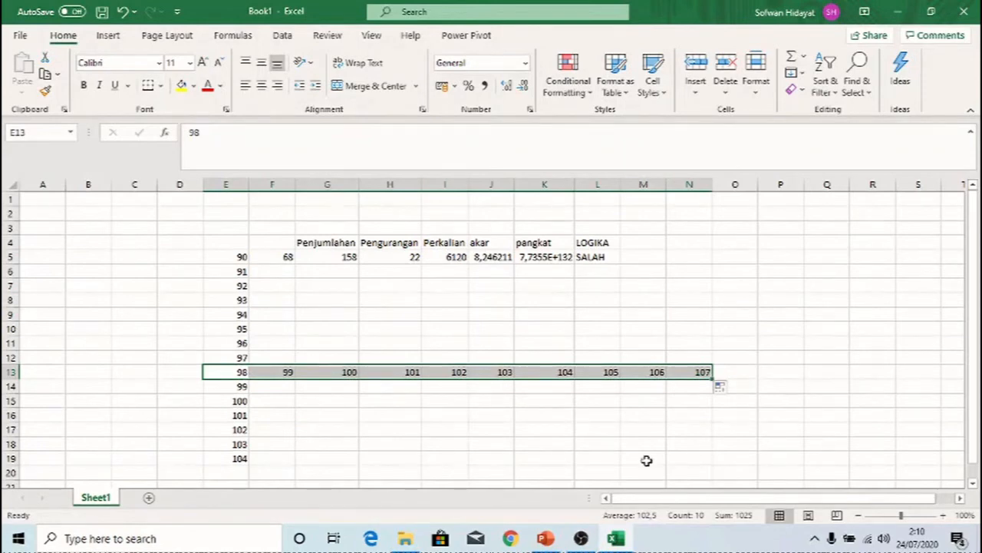
# Step: Enter the formula =SUM(E5:E19) in E20 and check the first and last cells of its range
pyautogui.scroll(-1, 323, 399)
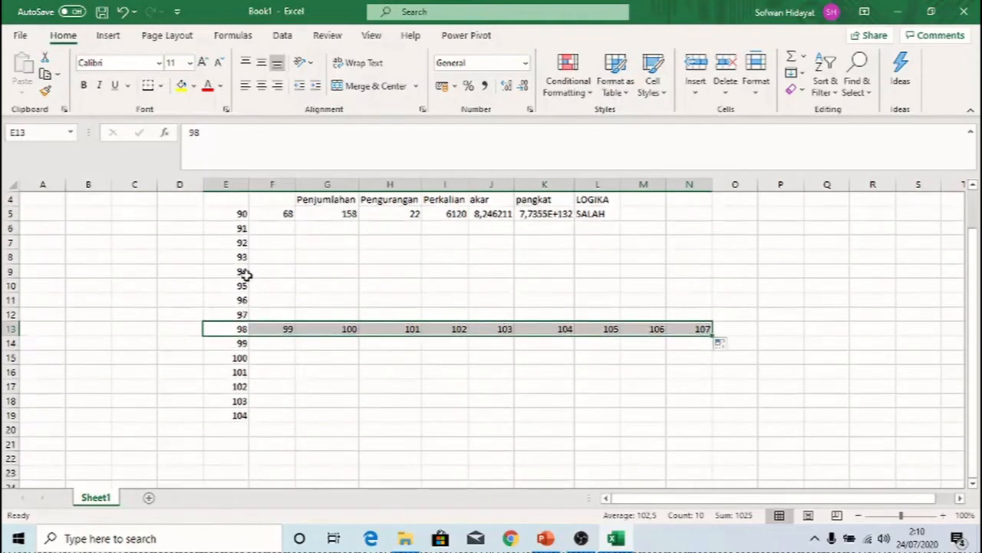
pyautogui.moveTo(226, 213); pyautogui.dragTo(222, 415)
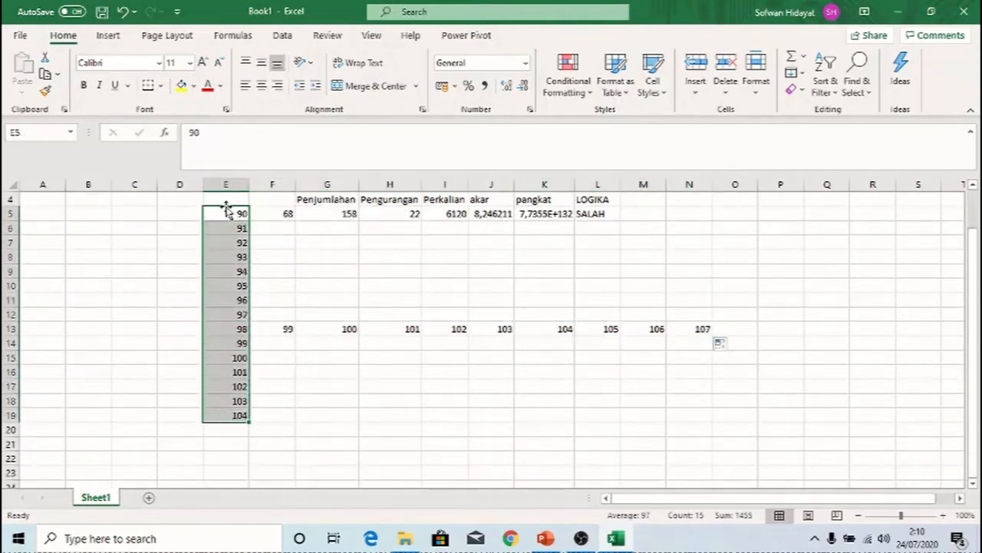
pyautogui.click(232, 429)
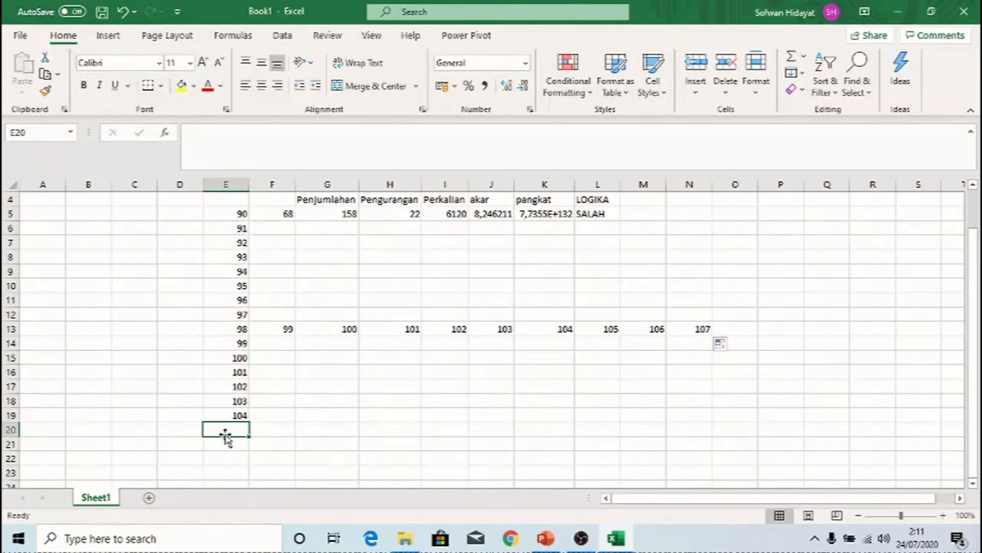
pyautogui.write('=')
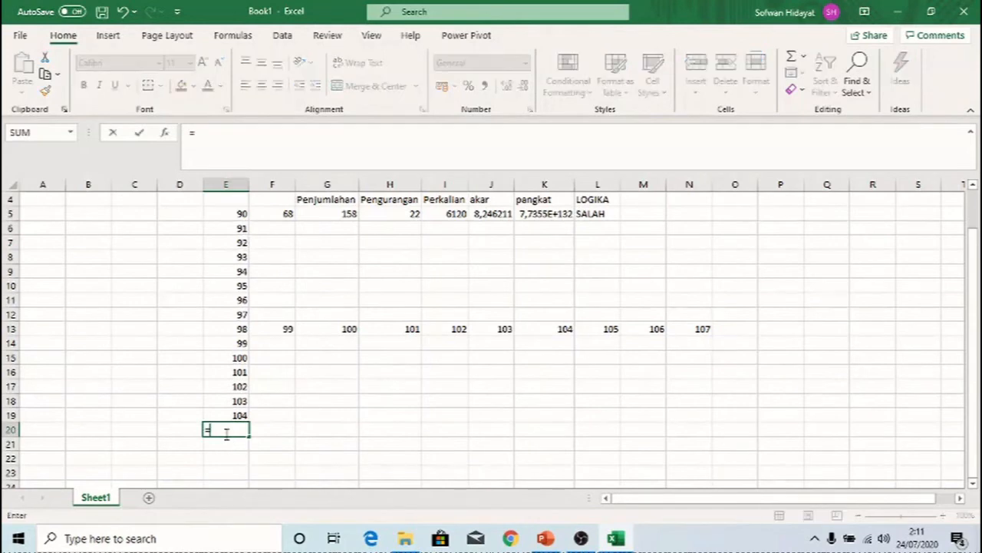
pyautogui.write('SUM')
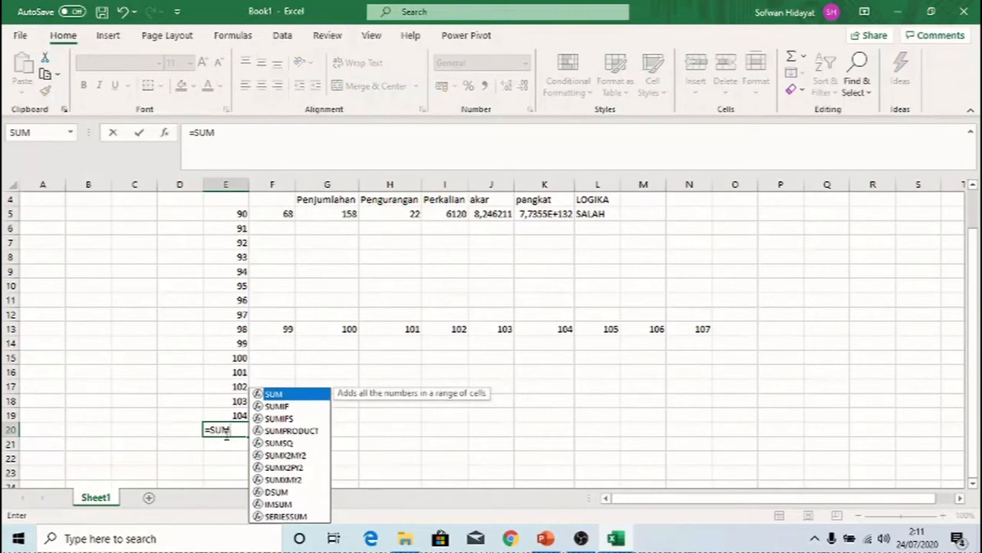
pyautogui.write('(')
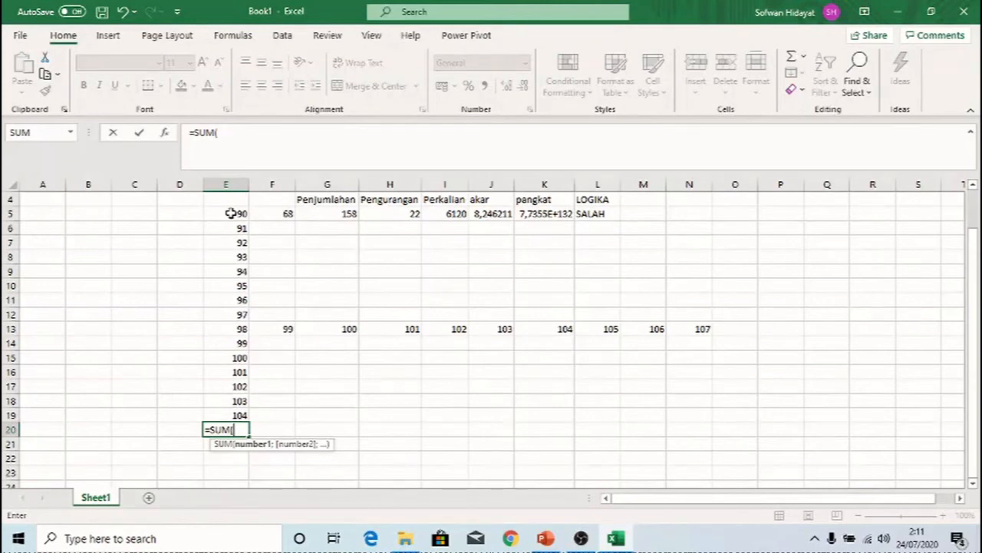
pyautogui.moveTo(230, 214); pyautogui.dragTo(220, 415)
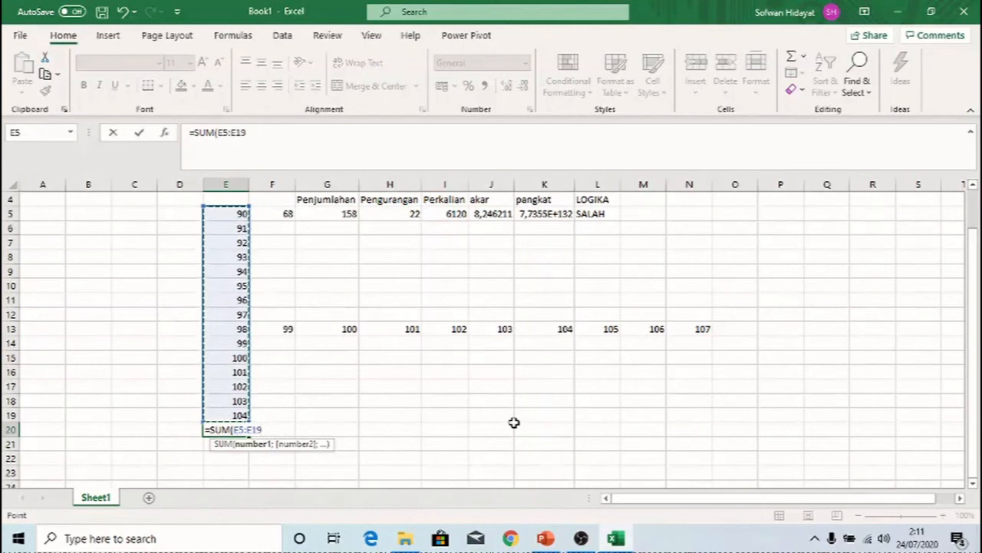
pyautogui.write(')')
pyautogui.press('Return')
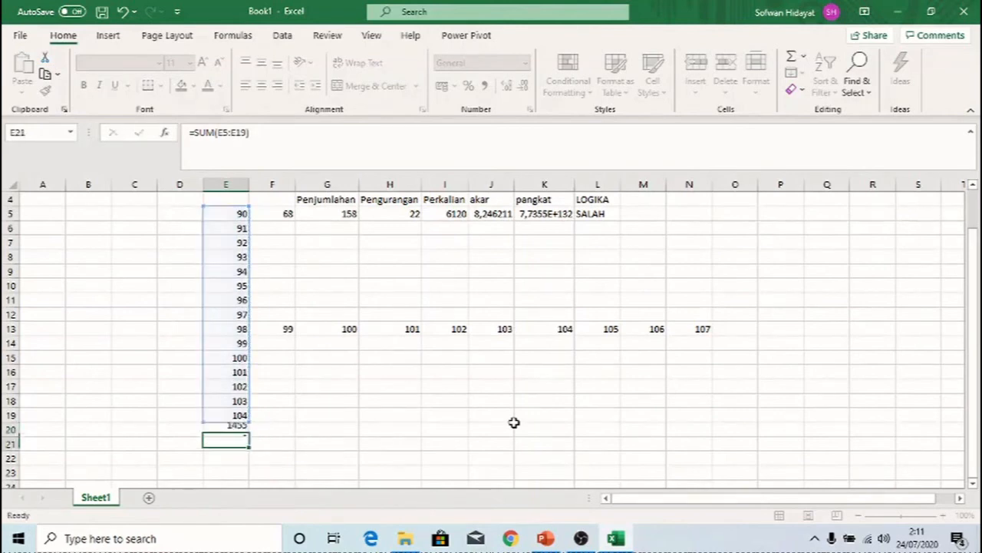
pyautogui.click(225, 213)
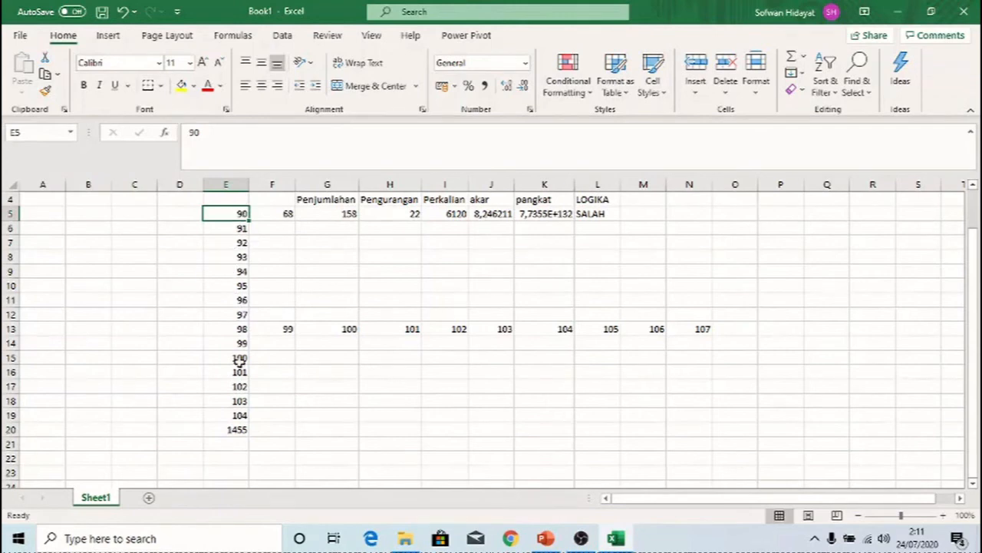
pyautogui.click(241, 416)
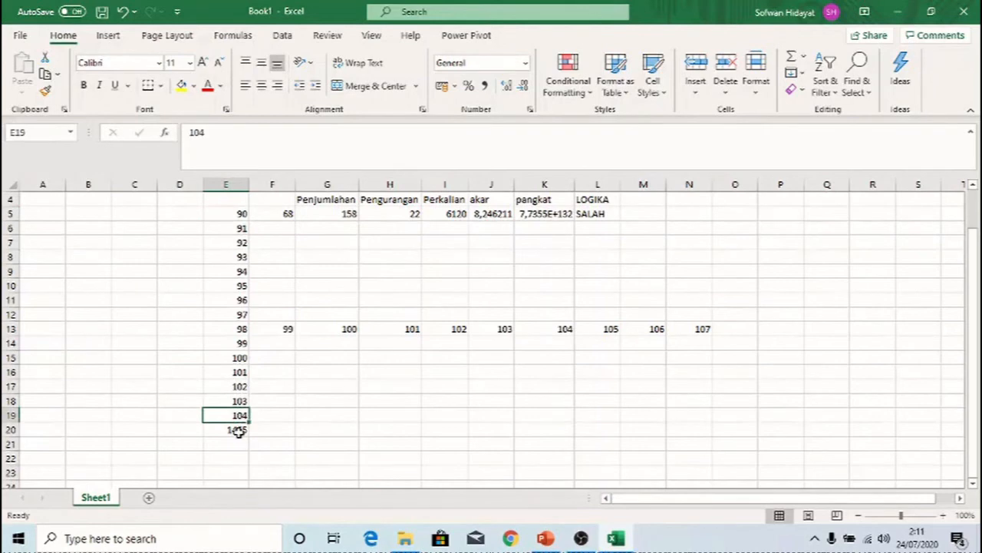
# Step: Clear the total in E20 and re-enter it as =SUM(E5:E19)
pyautogui.click(238, 430)
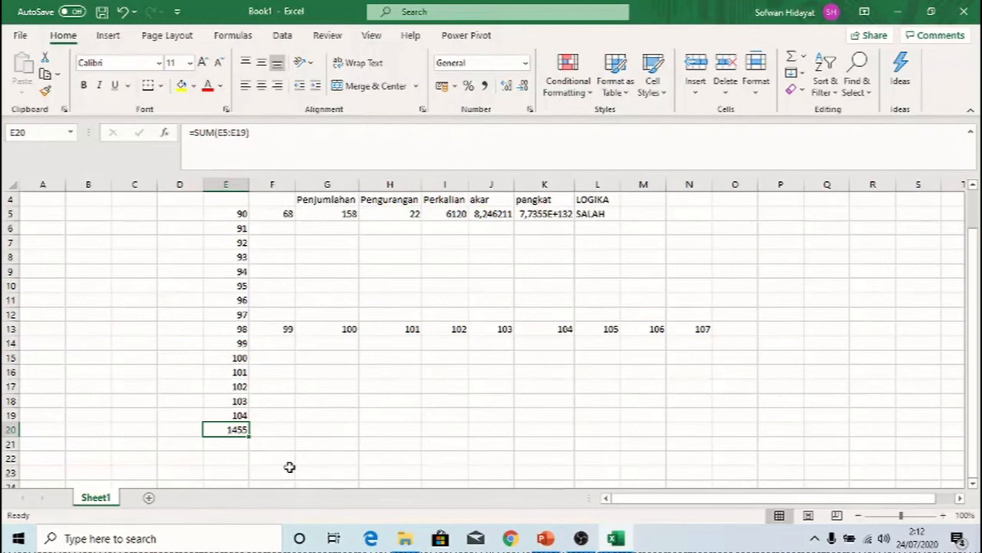
pyautogui.press('BackSpace')
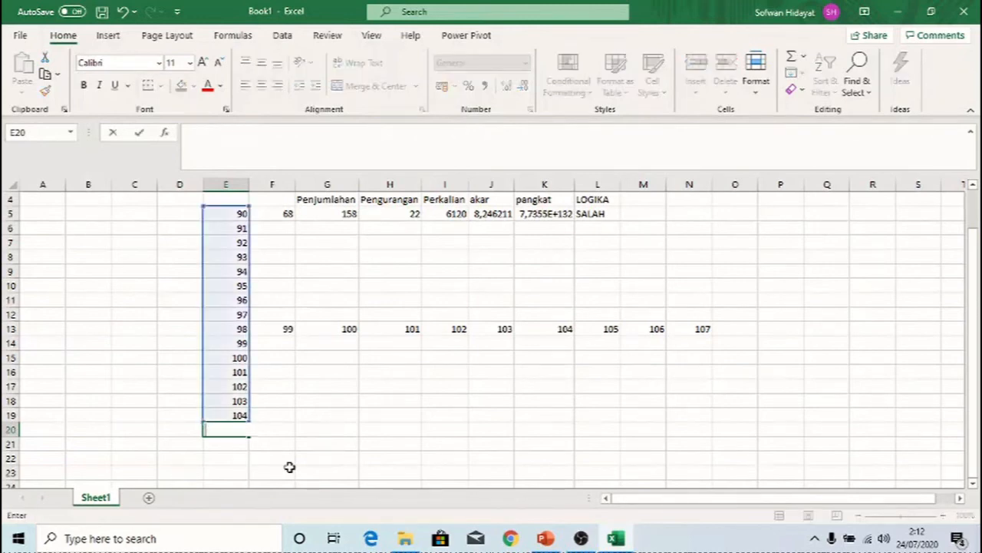
pyautogui.write('=SUM')
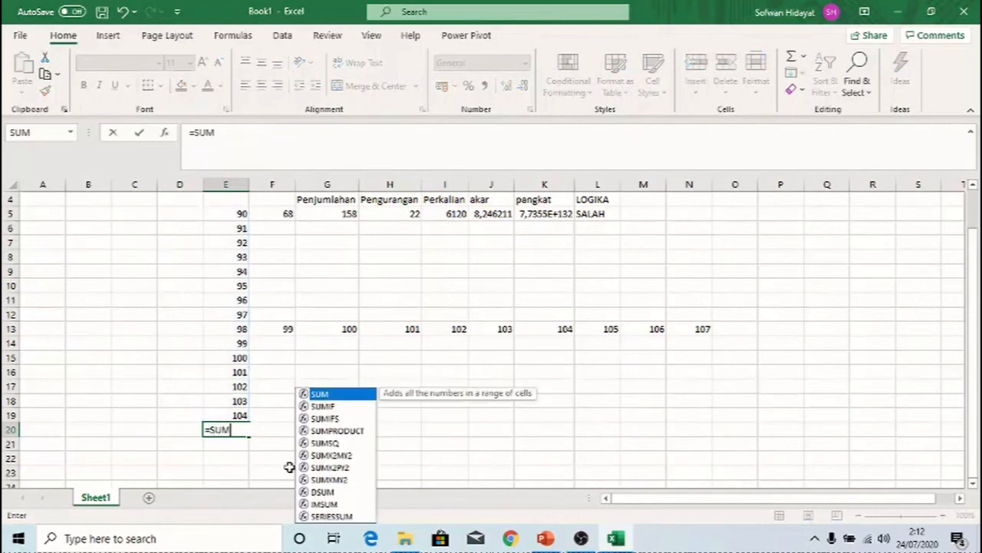
pyautogui.write('(')
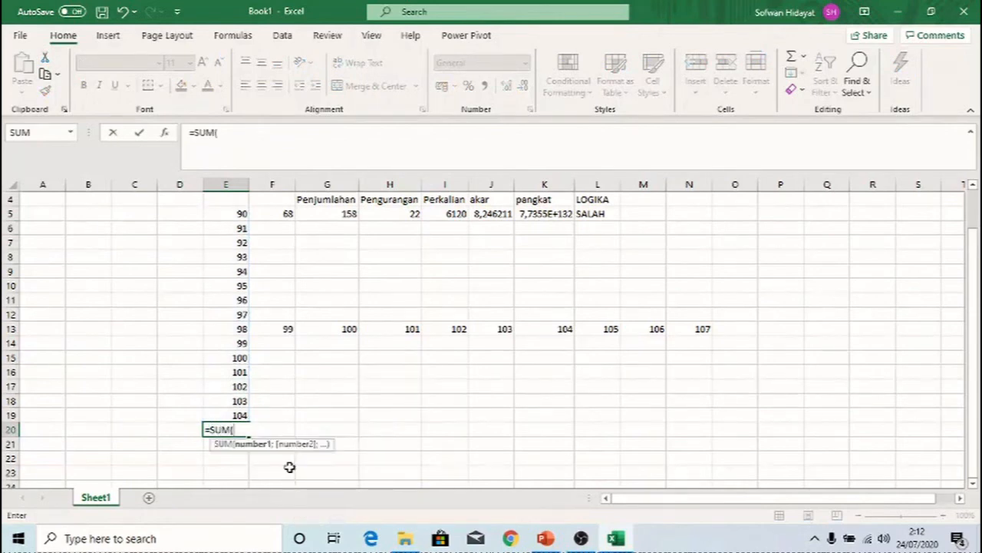
pyautogui.write('E')
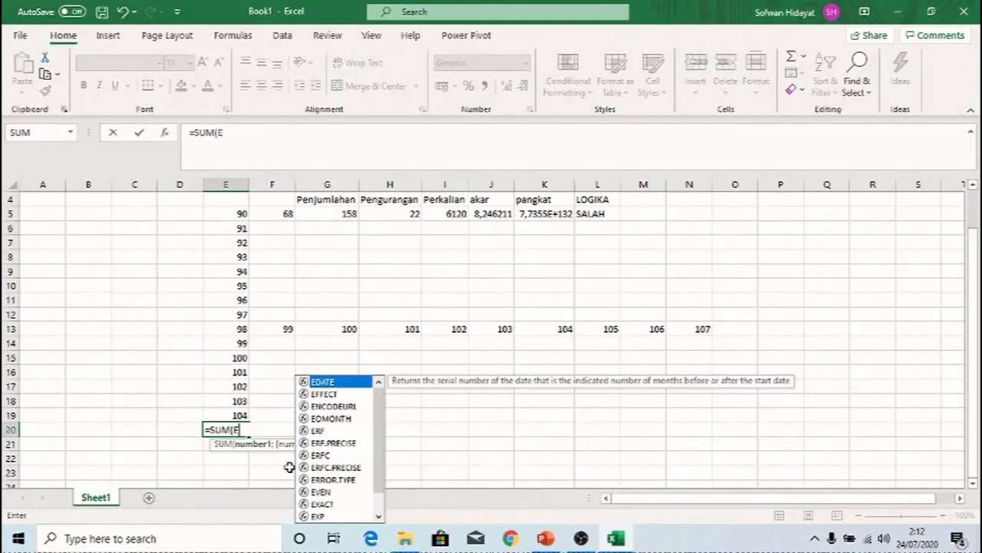
pyautogui.write('5')
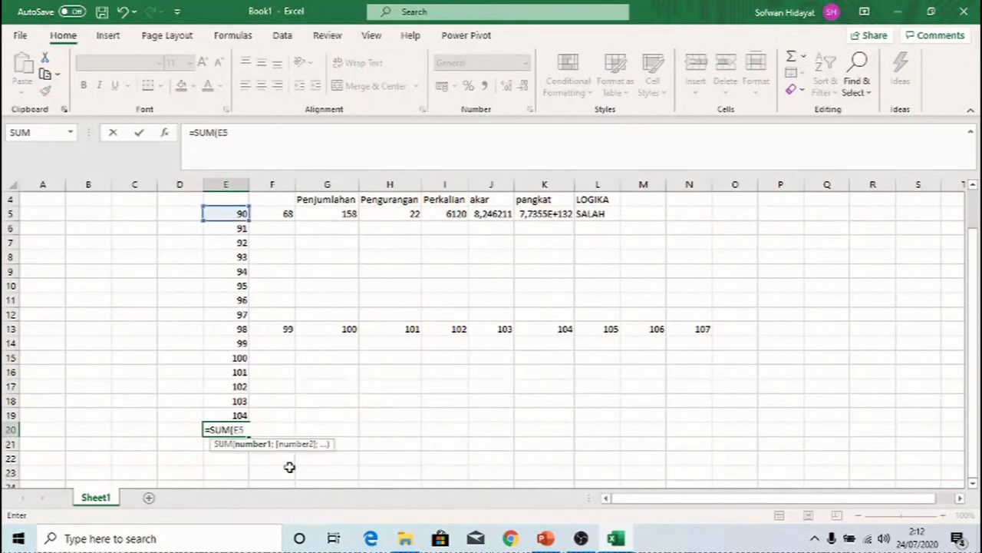
pyautogui.write(':')
pyautogui.write('e19')
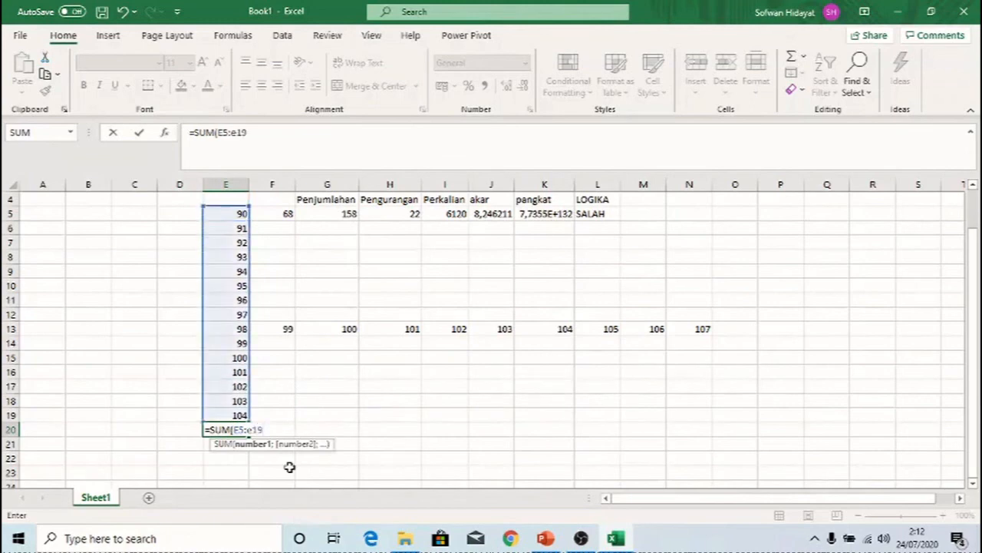
pyautogui.write(')')
pyautogui.press('Return')
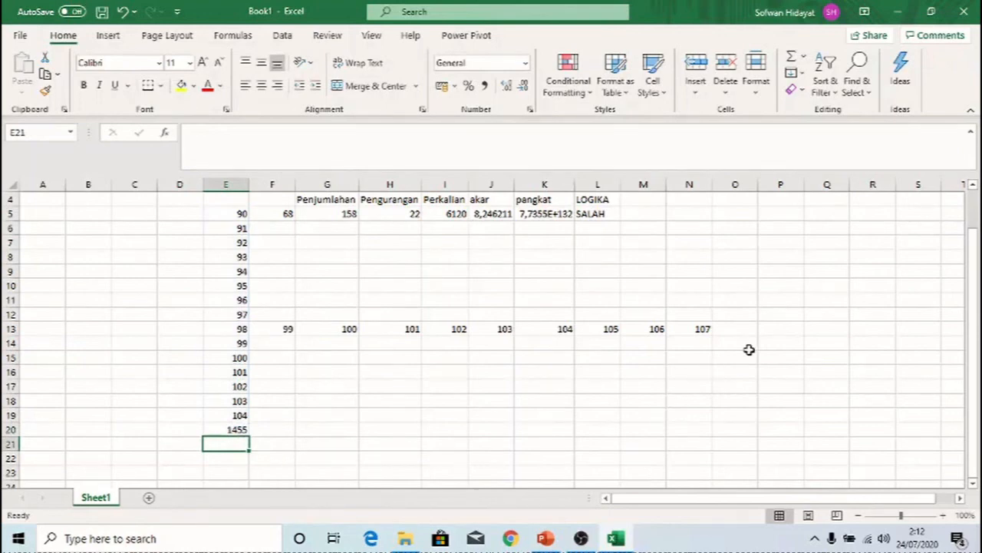
# Step: Total the row 13 numbers from E13 to N13 in O13 with the SUM function
pyautogui.click(737, 327)
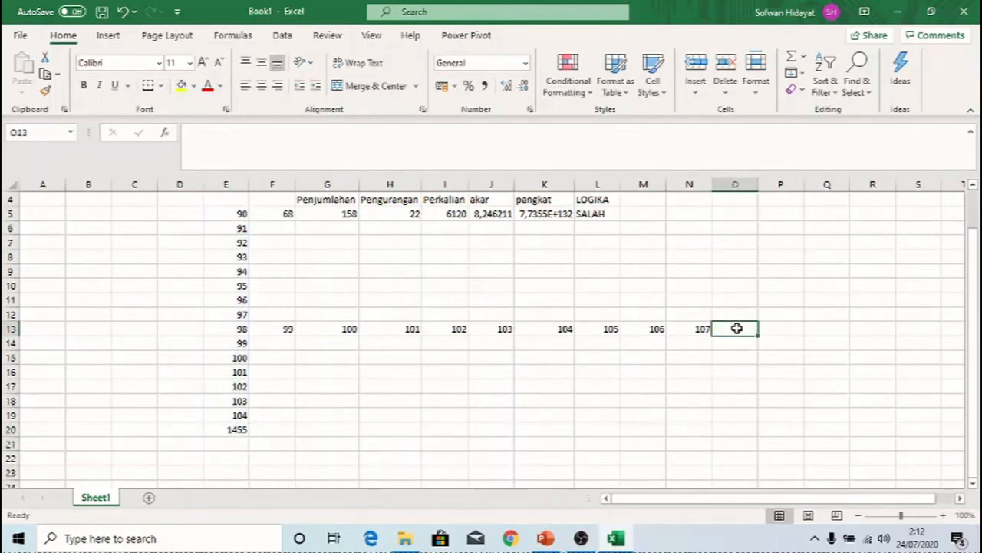
pyautogui.write('=')
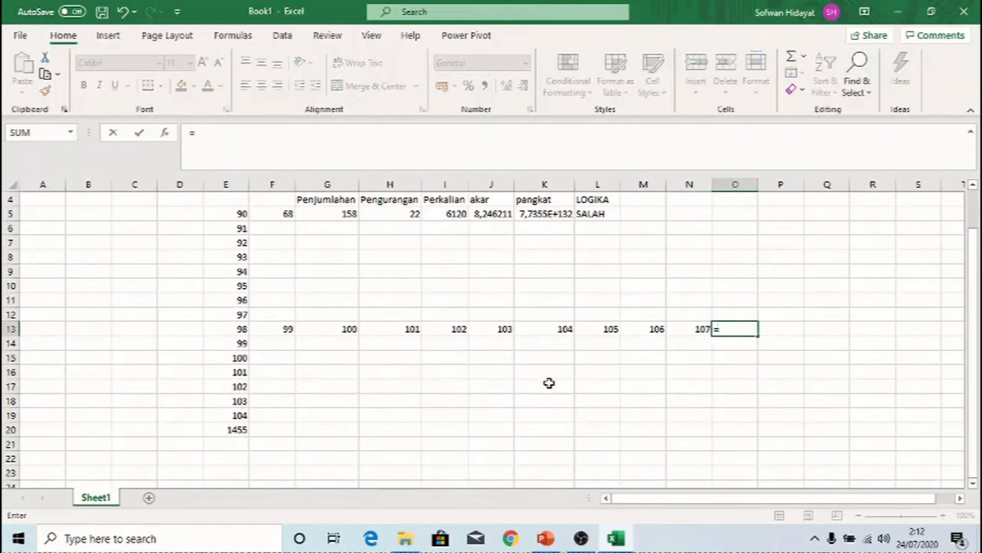
pyautogui.write('SUM')
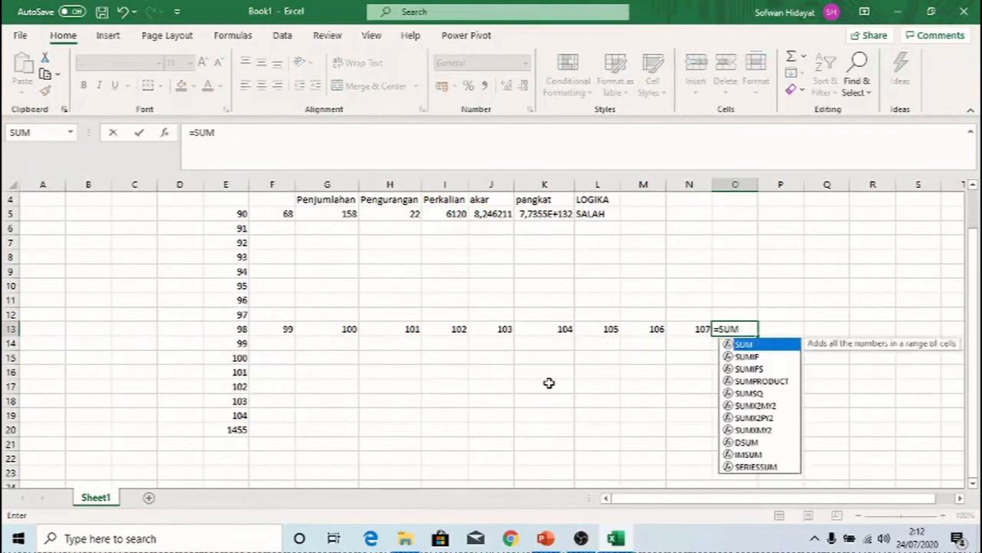
pyautogui.write('(')
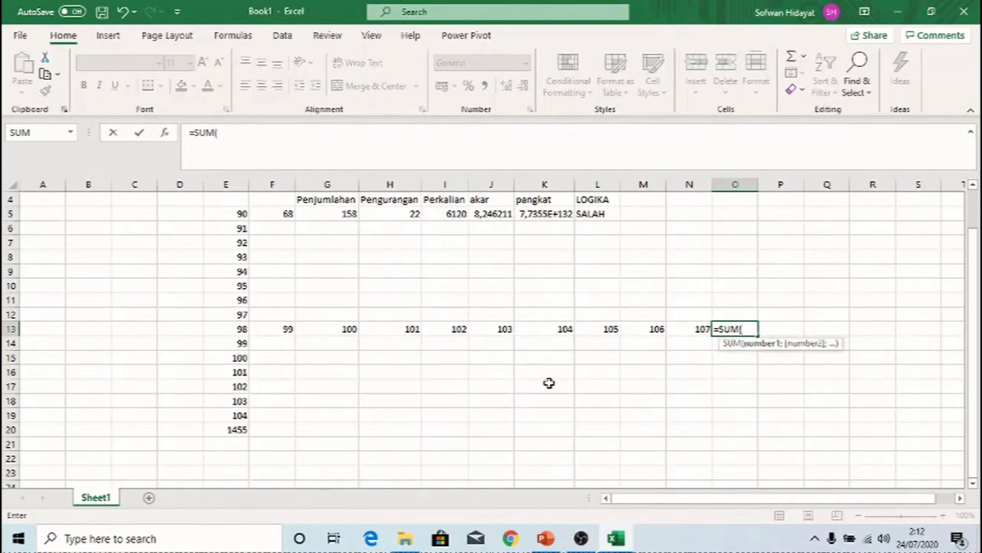
pyautogui.moveTo(239, 328); pyautogui.dragTo(688, 328)
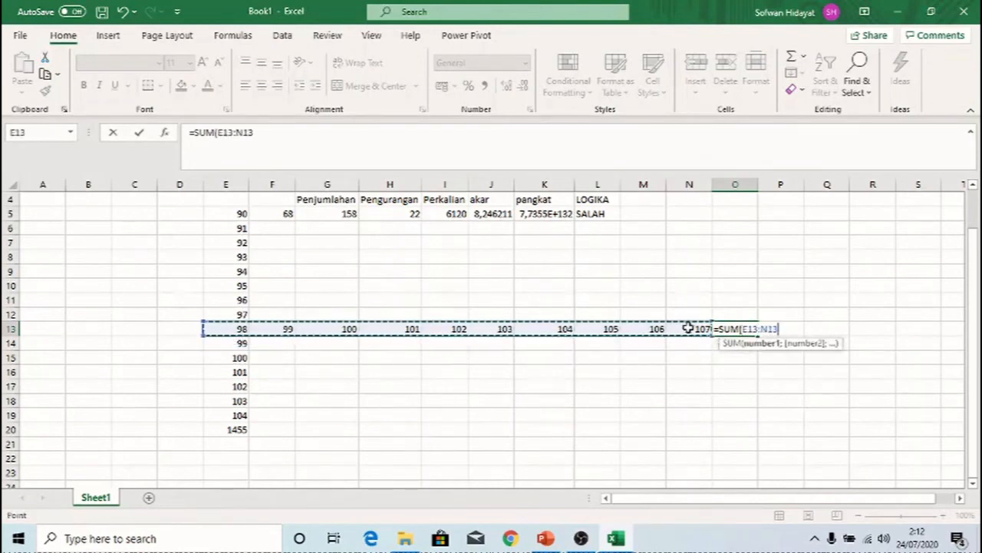
pyautogui.write(')')
pyautogui.press('Return')
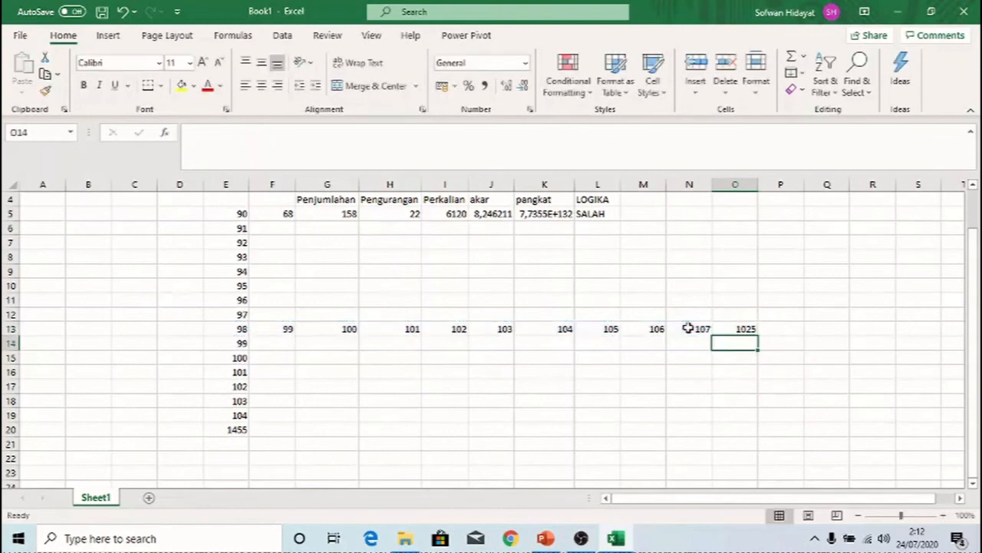
# Step: Replace the formula in O13 with a rewritten =SUM(E13:N13)
pyautogui.click(740, 329)
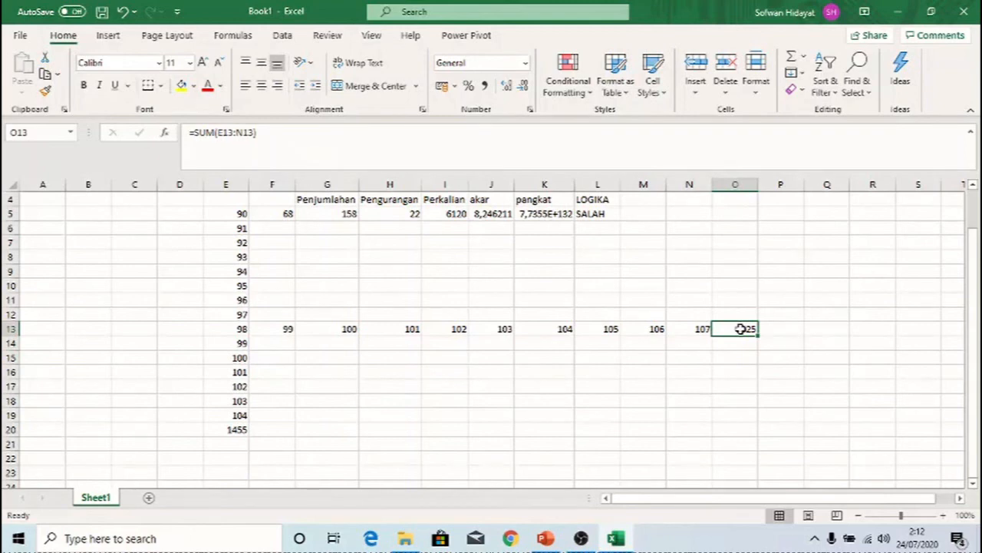
pyautogui.doubleClick(740, 329)
pyautogui.write('=')
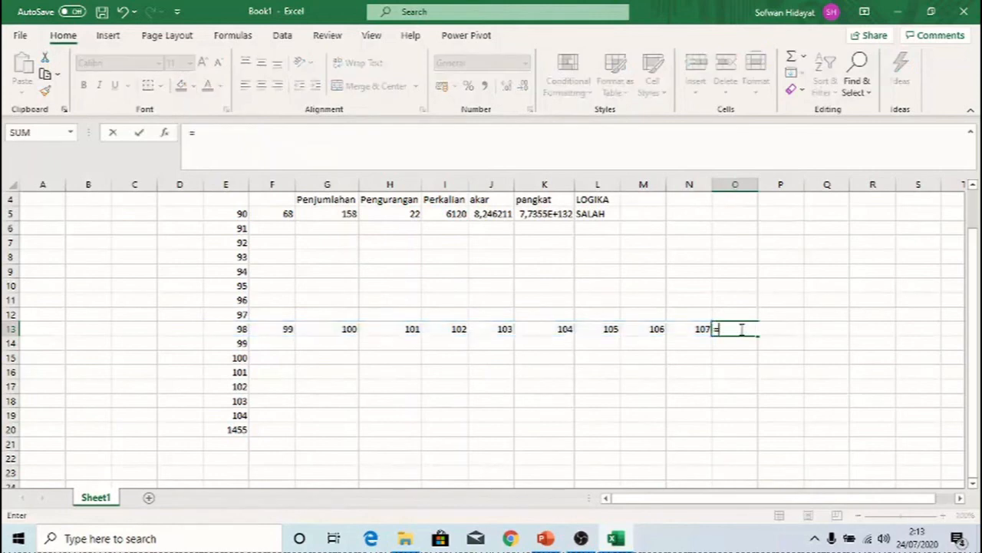
pyautogui.write('m')
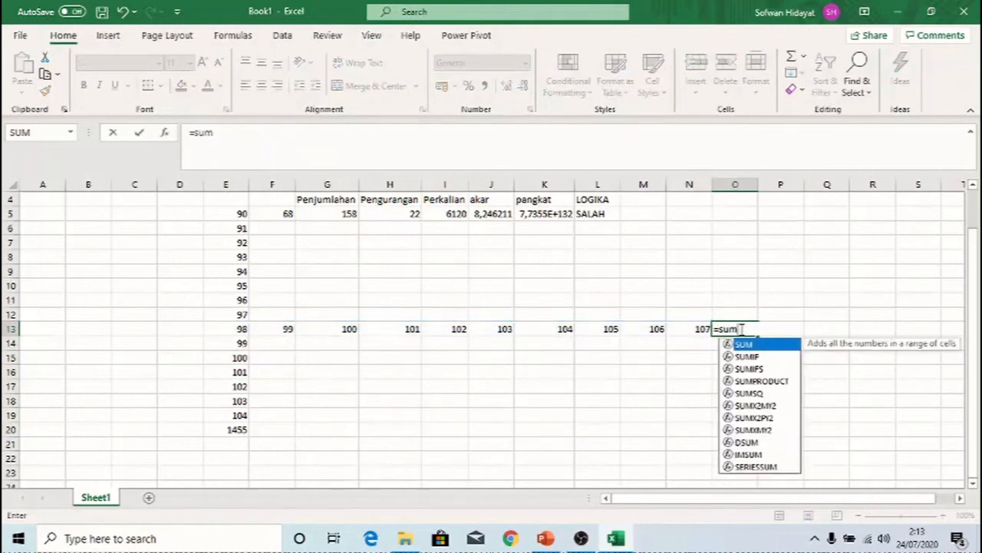
pyautogui.write('(')
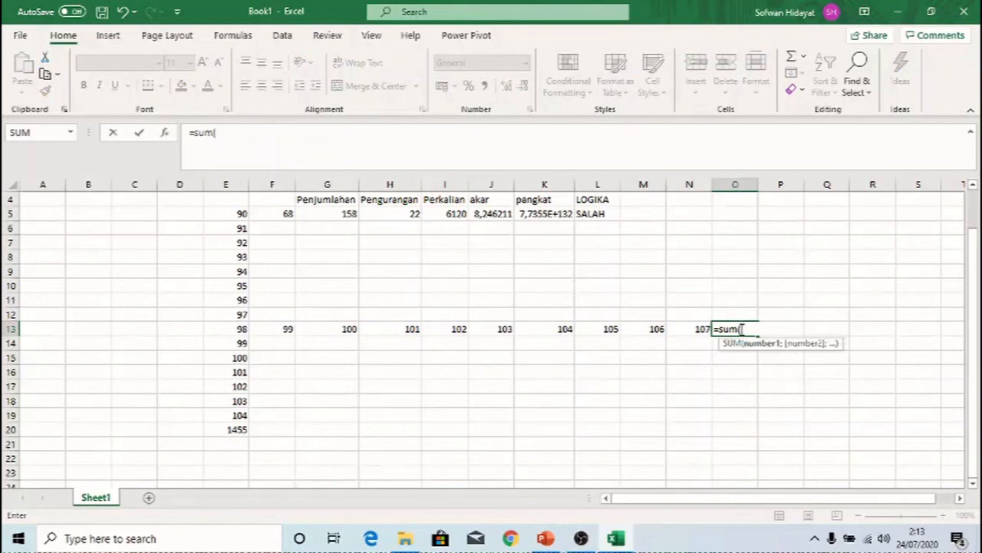
pyautogui.write('e13')
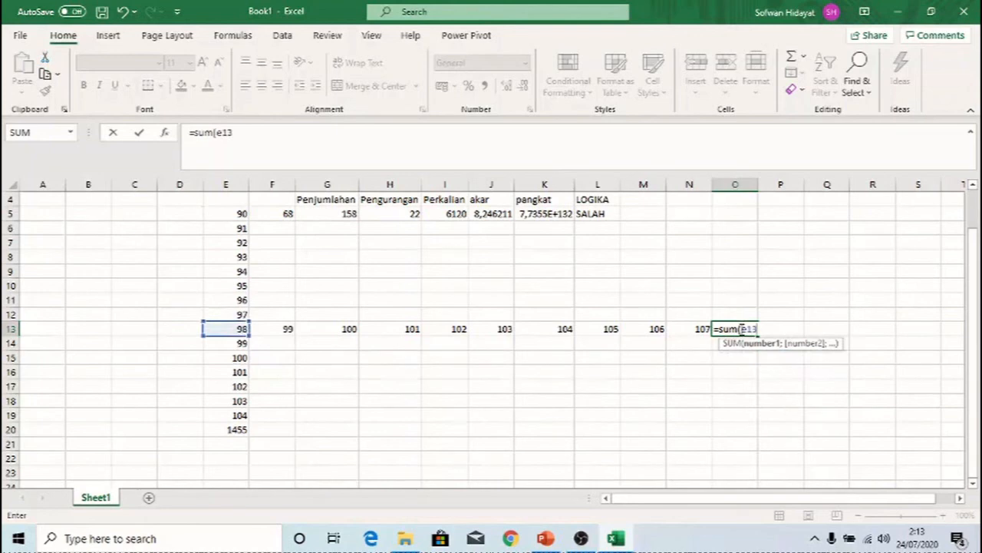
pyautogui.write(':N13')
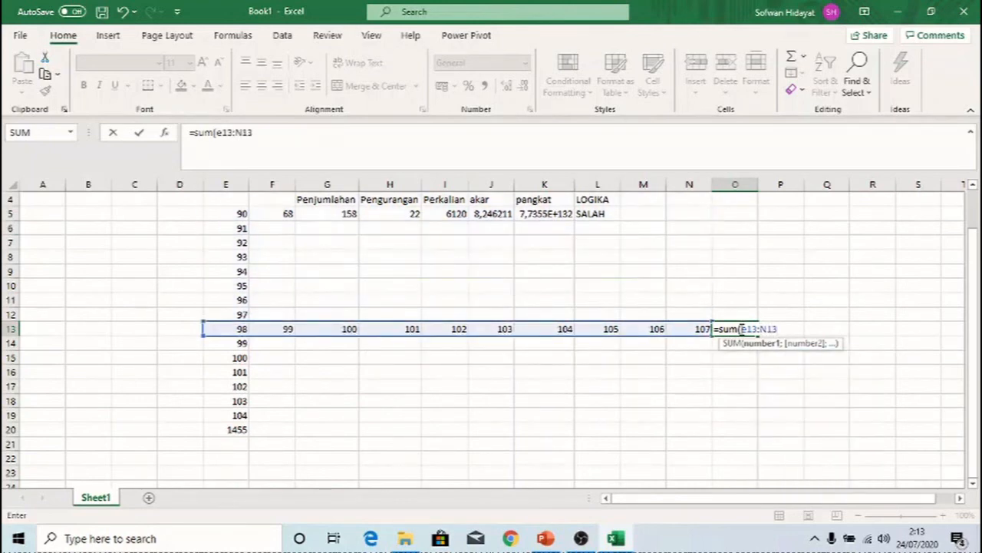
pyautogui.write(')')
pyautogui.press('Return')
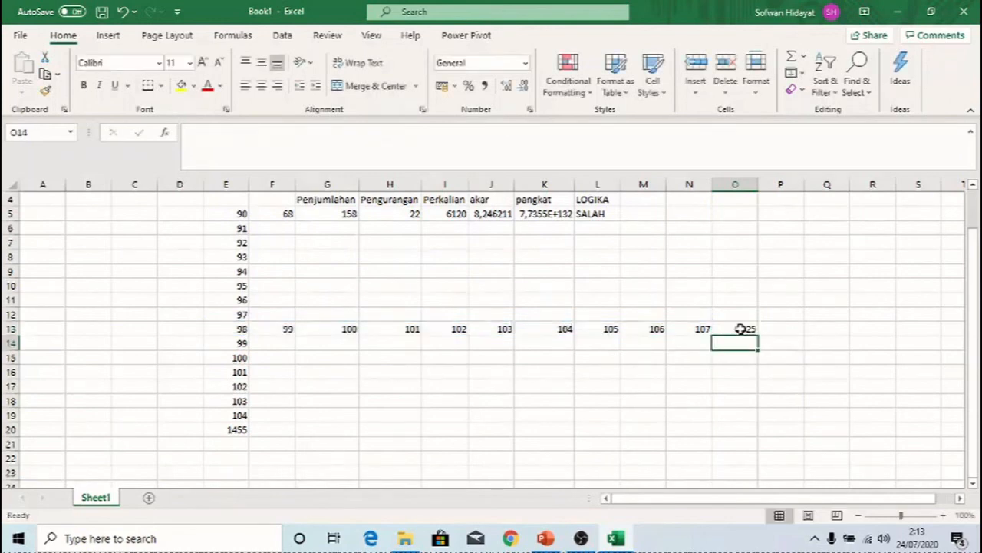
# Step: Check the row total's formula in O13 against the first and last cells of its range, E13 and N13
pyautogui.click(730, 329)
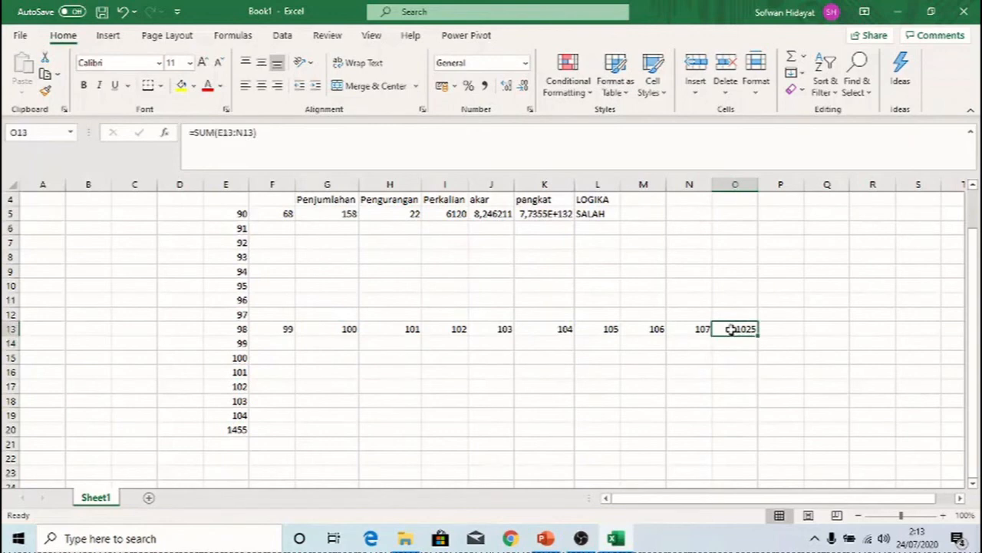
pyautogui.click(244, 329)
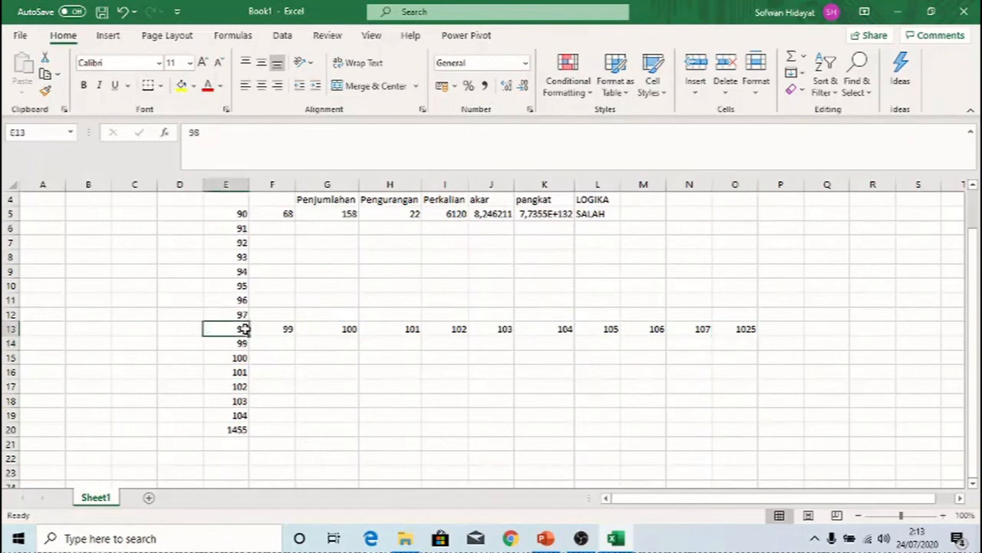
pyautogui.click(695, 329)
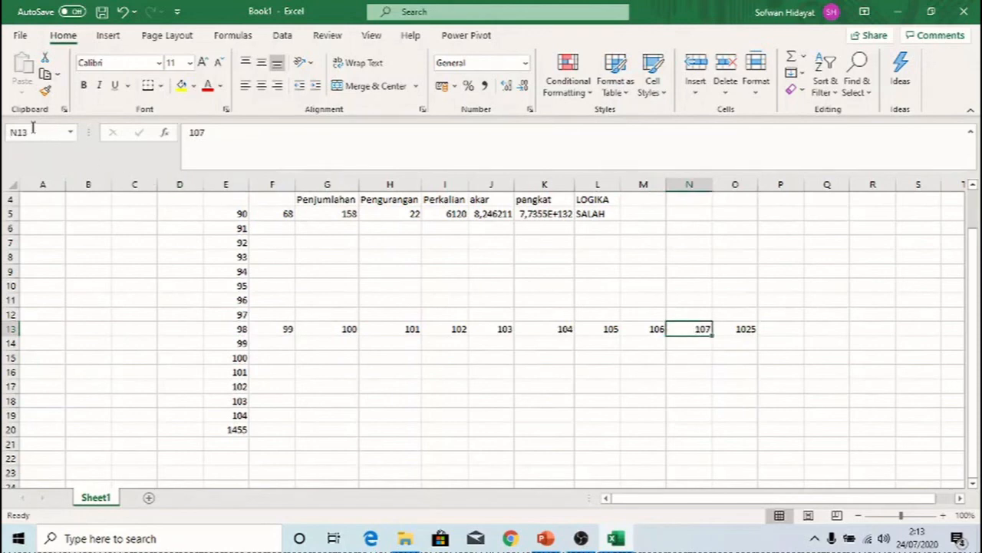
pyautogui.click(743, 330)
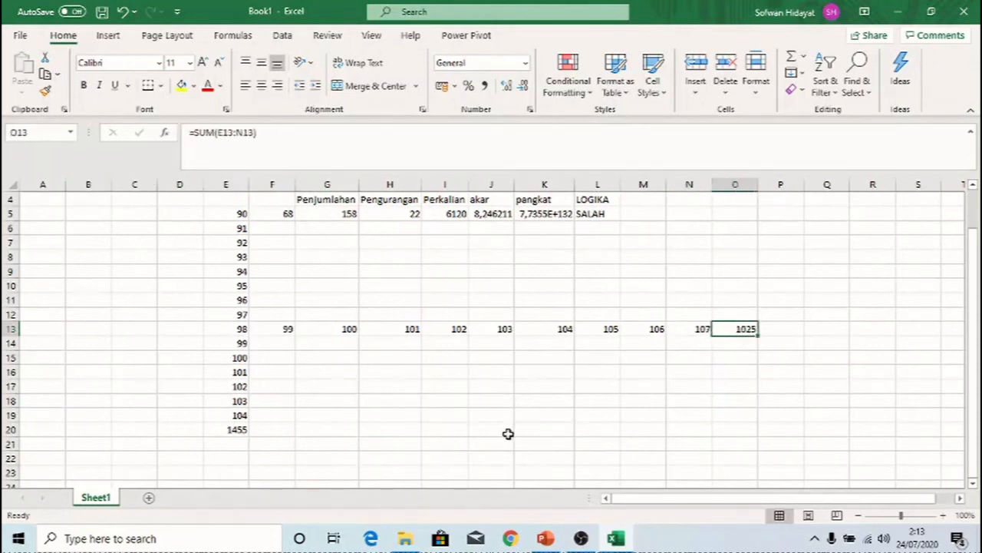
pyautogui.scroll(1, 507, 433)
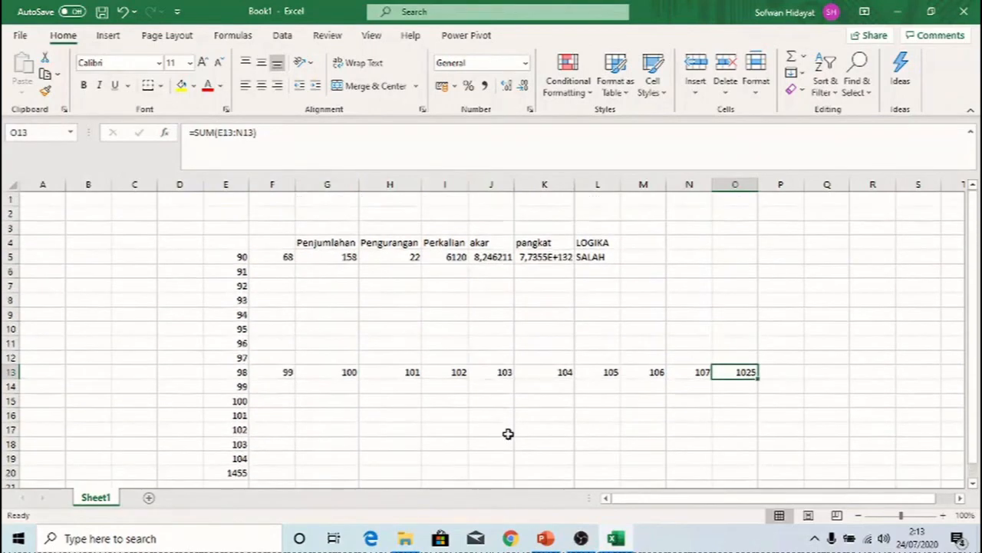
pyautogui.moveTo(975, 343); pyautogui.dragTo(977, 353)
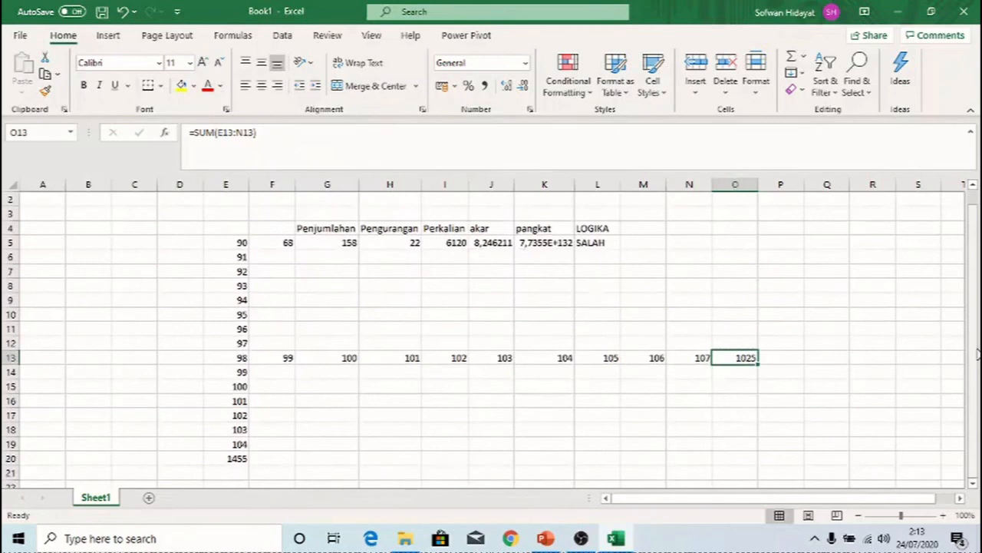